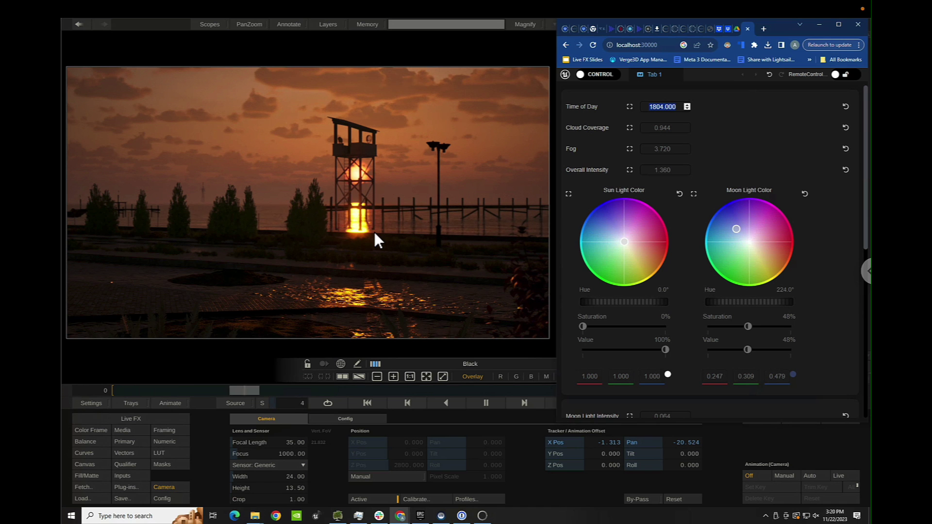
Set the scene's Time of Day to 1764 on the Remote Control page.
key(alt+Tab)
key(alt+Tab)
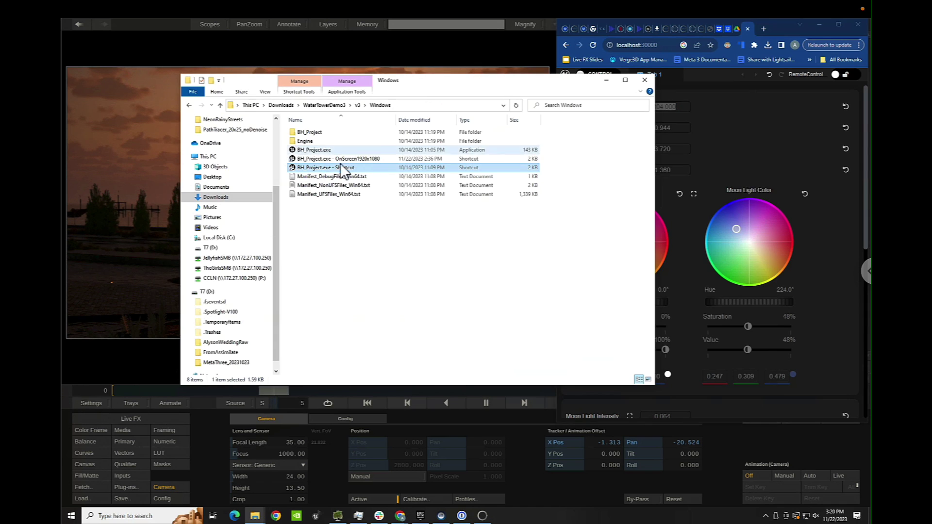
click(782, 146)
click(522, 60)
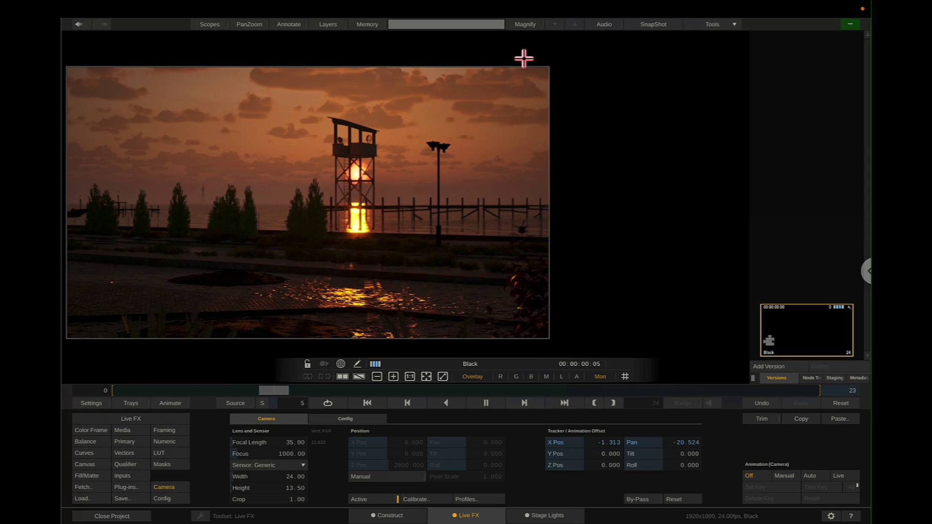
key(alt+Tab)
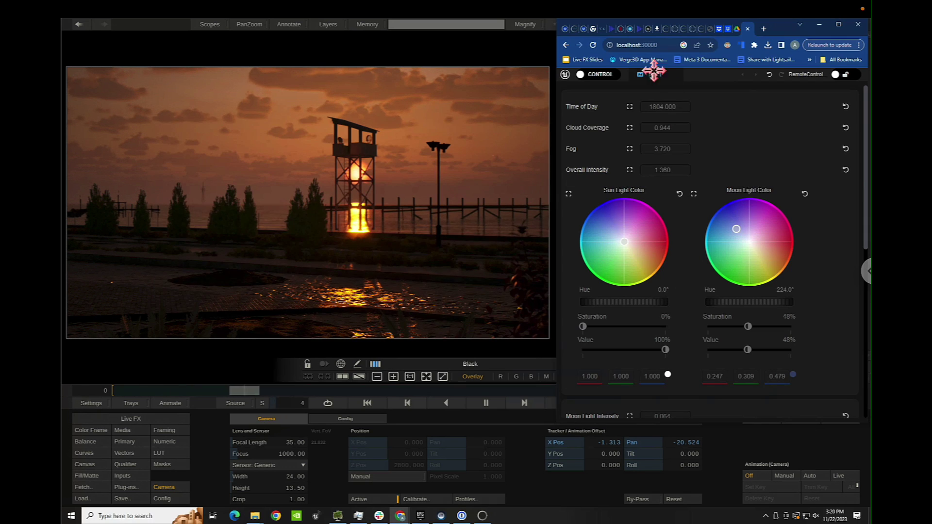
drag(659, 105, 673, 137)
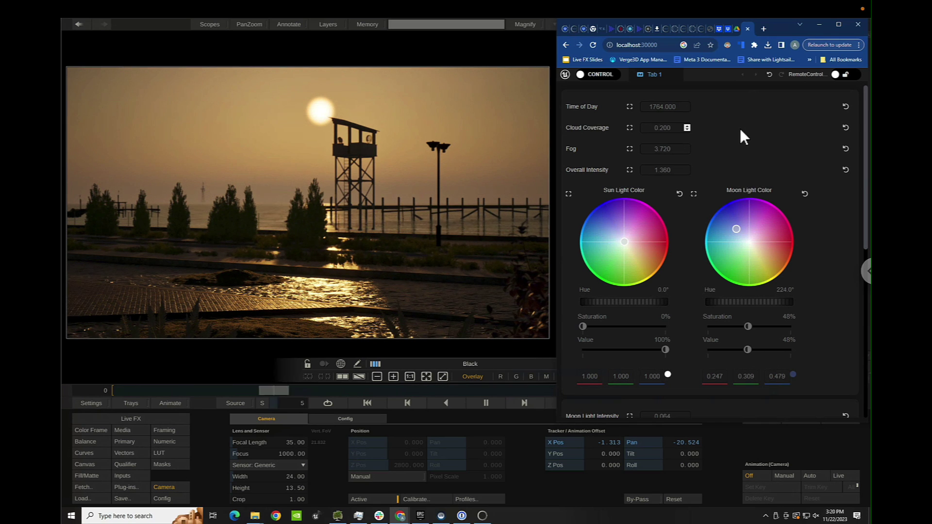
Set Cloud Coverage to 1.5 and bring Live FX back to the front.
click(671, 127)
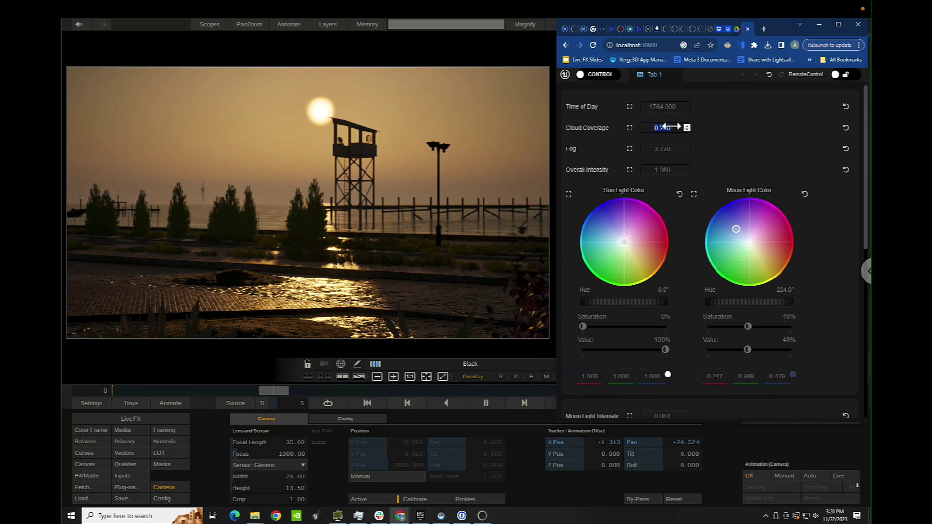
key(BackSpace)
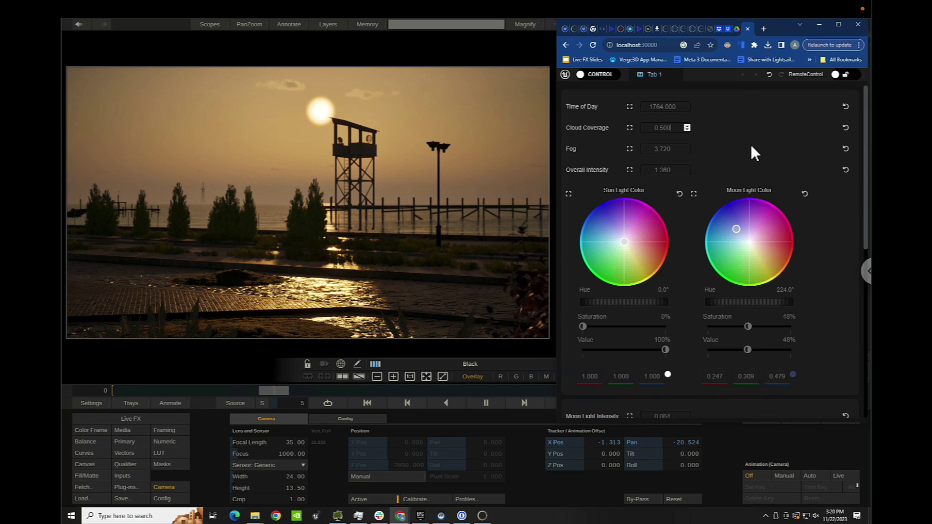
click(658, 128)
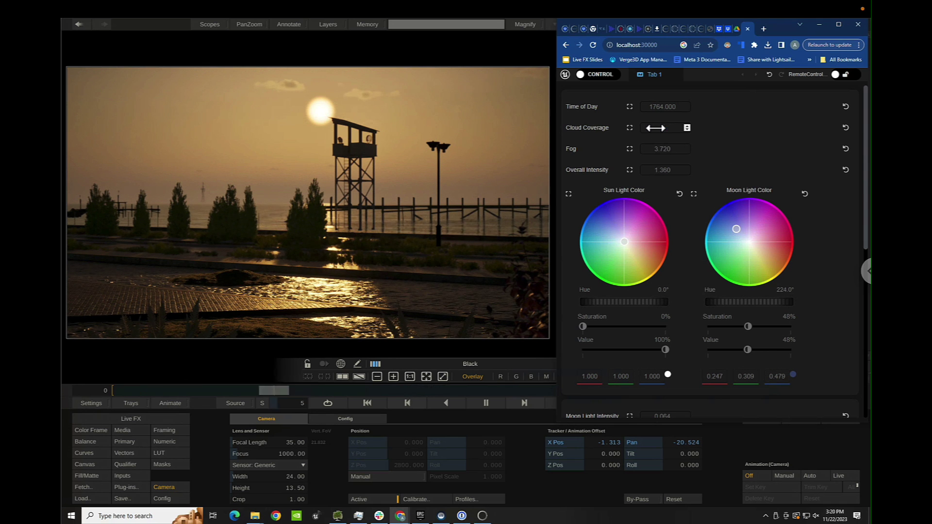
text(2)
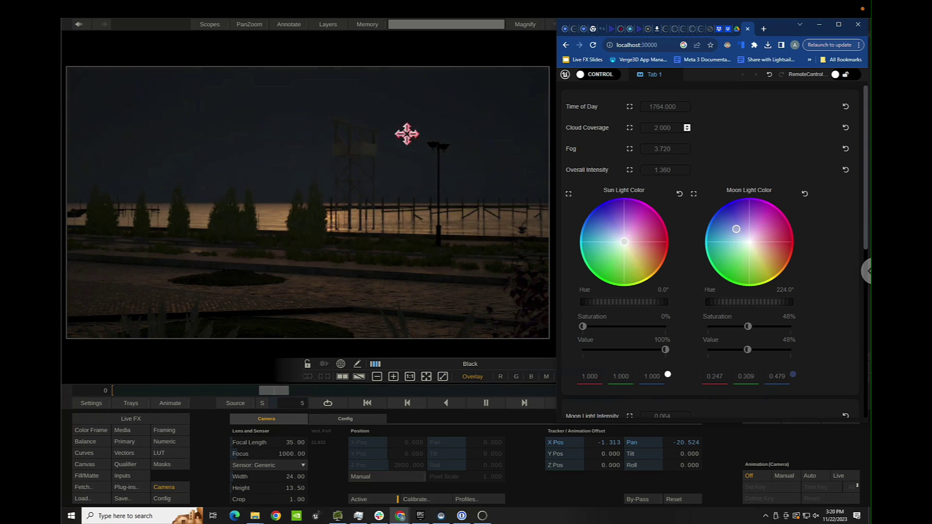
click(659, 127)
text(16)
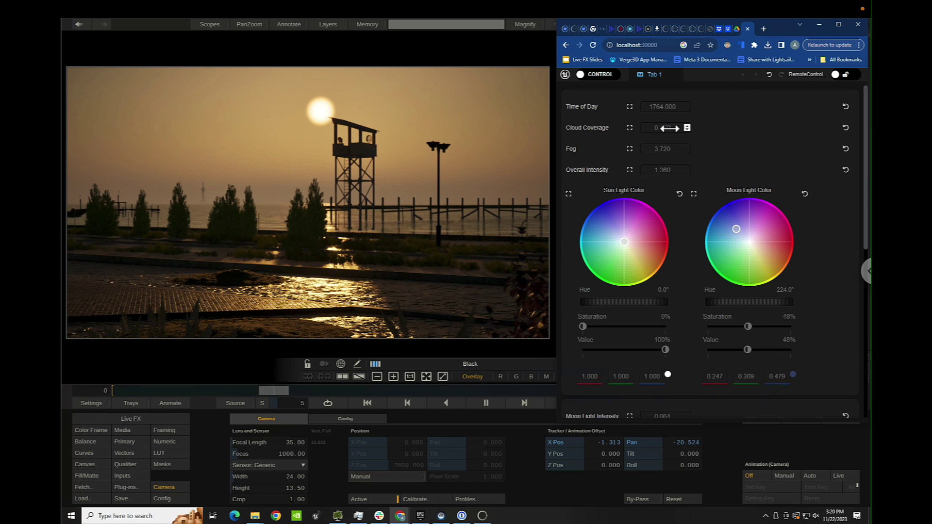
click(669, 128)
text(1.5)
key(Return)
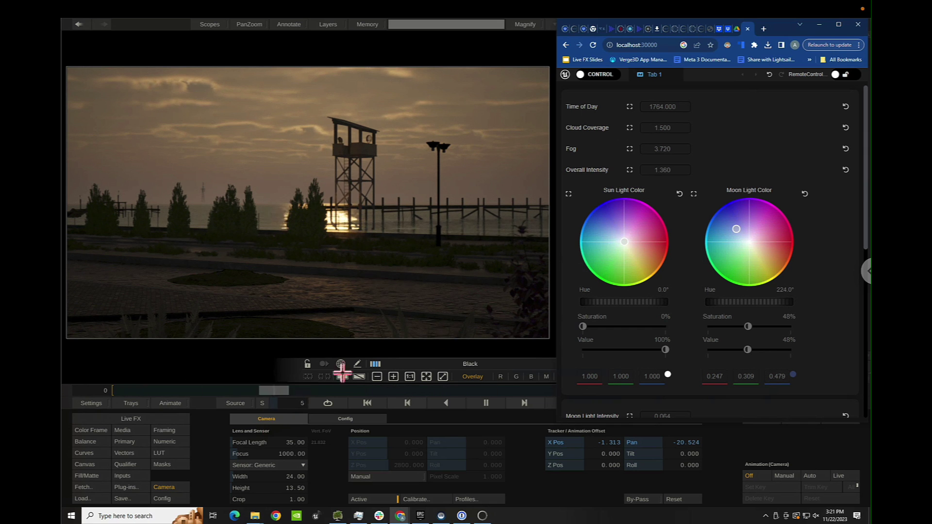
click(568, 493)
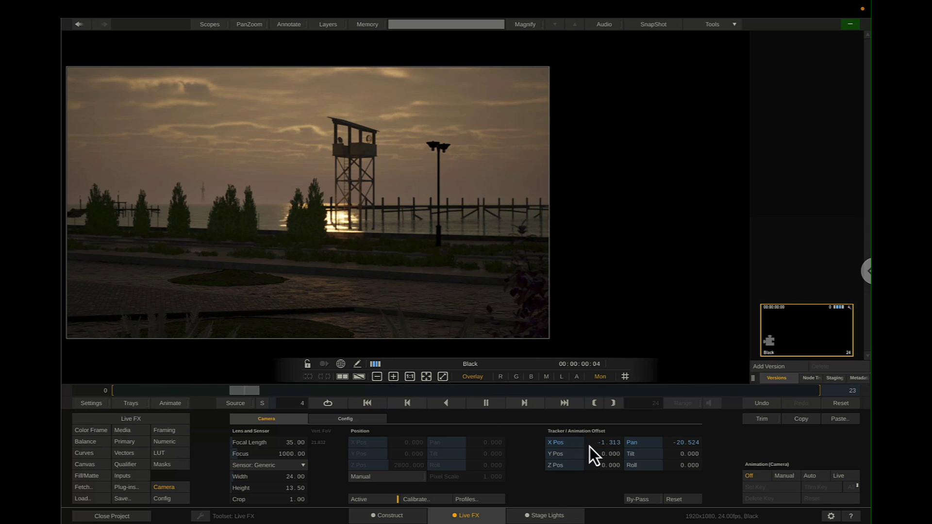
Drag the tracker offset to X Pos -0.800 and Pan -17.225, and pan the viewer to recentre.
drag(584, 449, 667, 456)
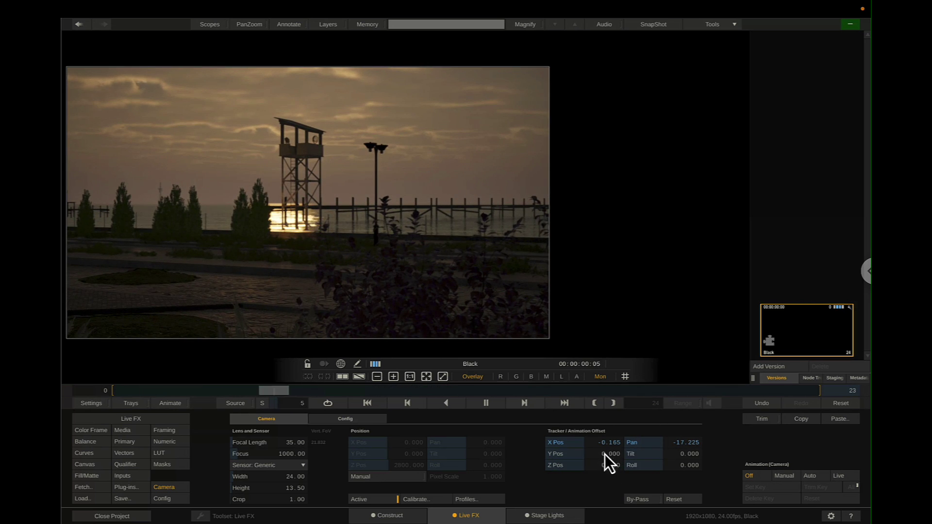
drag(598, 443, 596, 448)
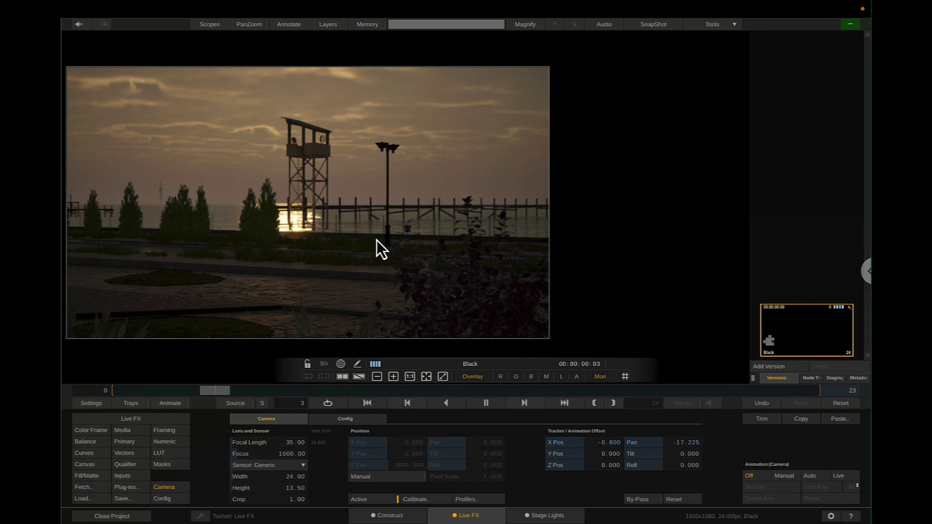
drag(415, 239, 496, 242)
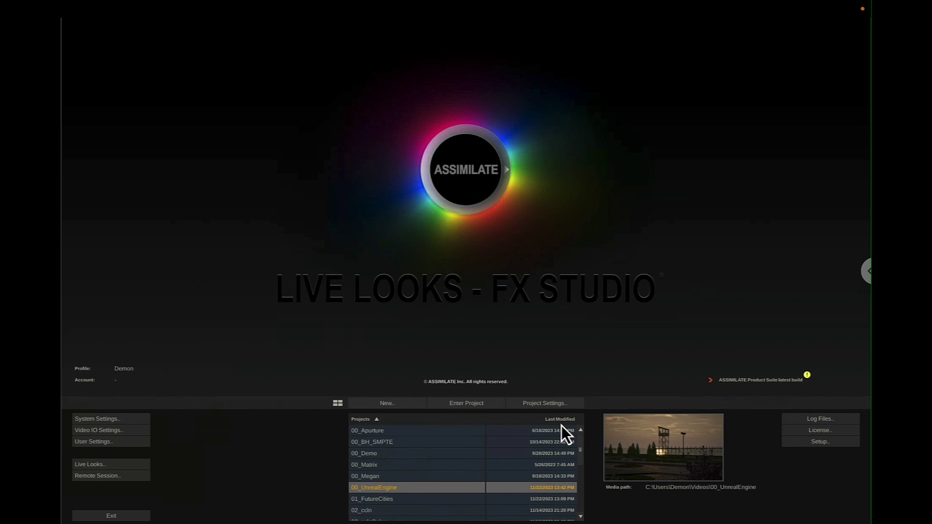
Pick a default image format in 00_UnrealEngine's Project Settings, confirm, and enter the project.
click(544, 403)
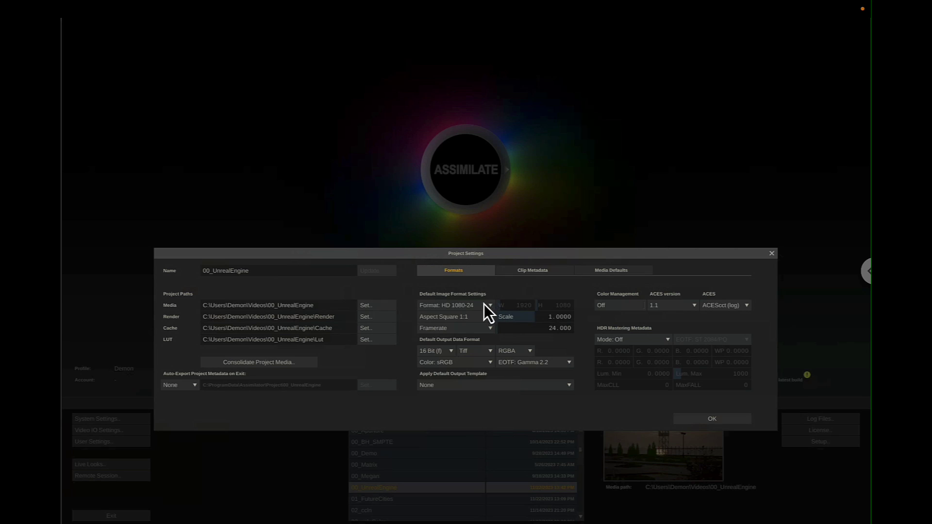
click(488, 305)
click(521, 339)
click(713, 420)
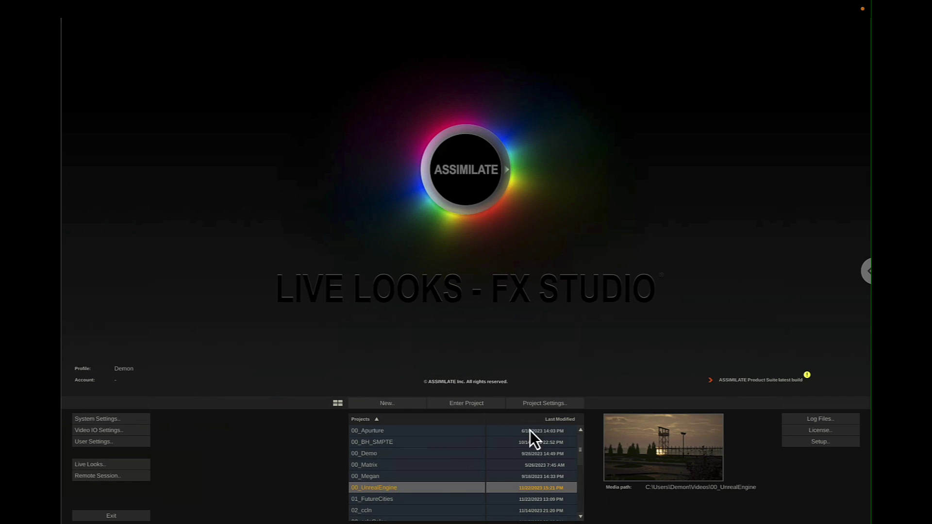
click(479, 403)
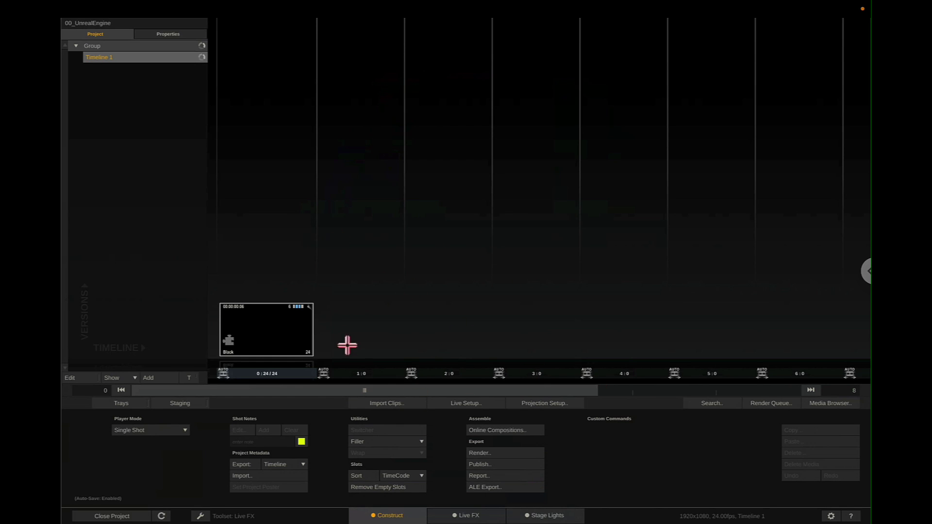
Add Black filler shots to Timeline 1 and a new Timeline 2, then open Timeline 2's shot.
click(371, 442)
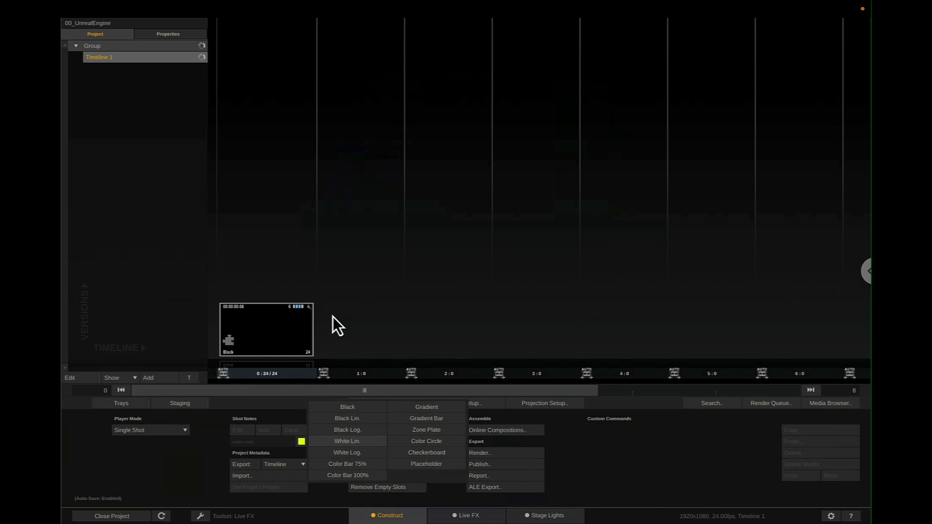
drag(351, 408, 398, 307)
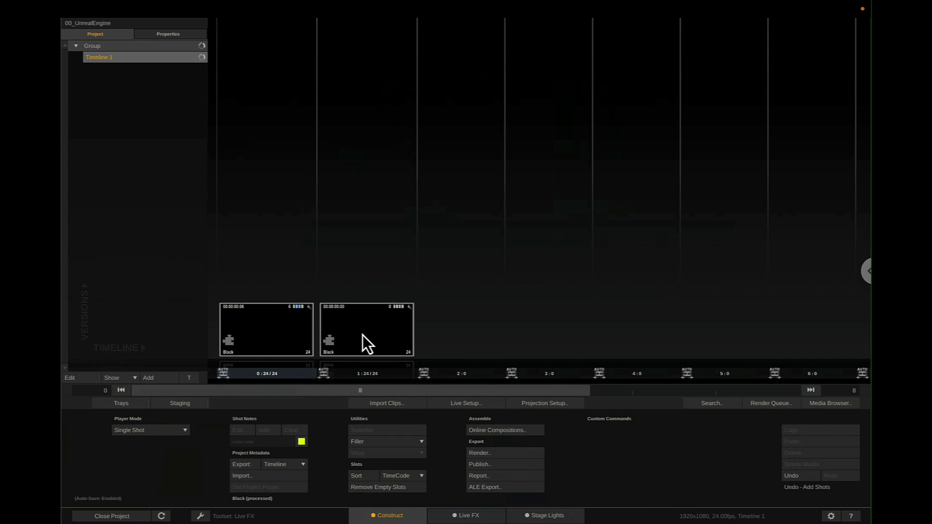
click(149, 378)
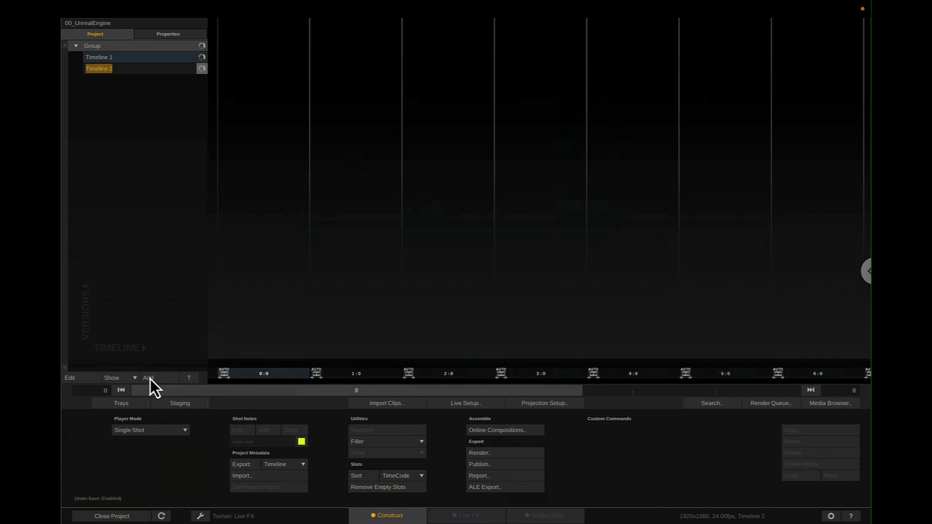
click(374, 441)
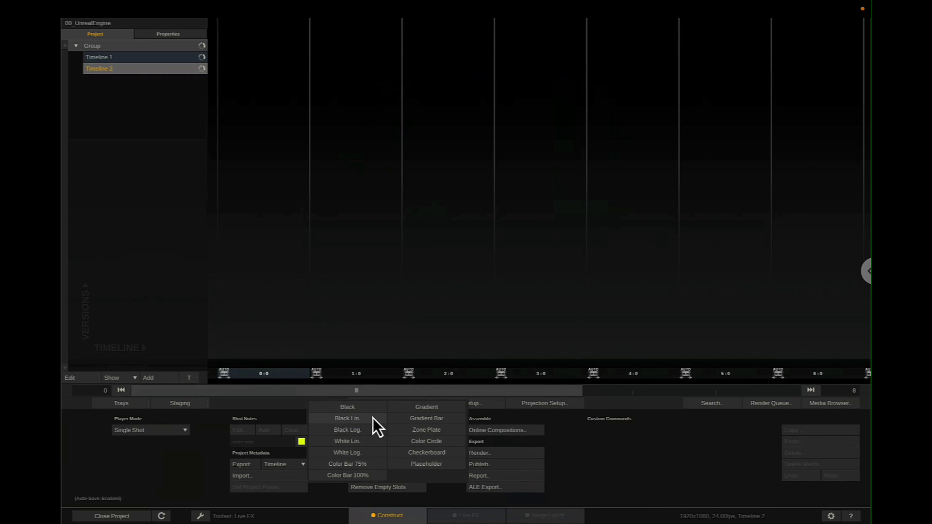
drag(369, 412, 289, 301)
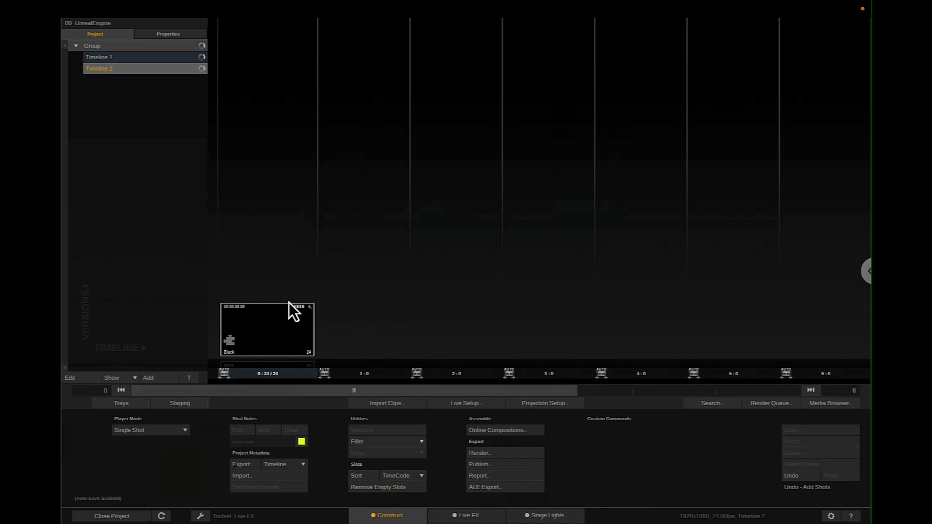
double_click(263, 324)
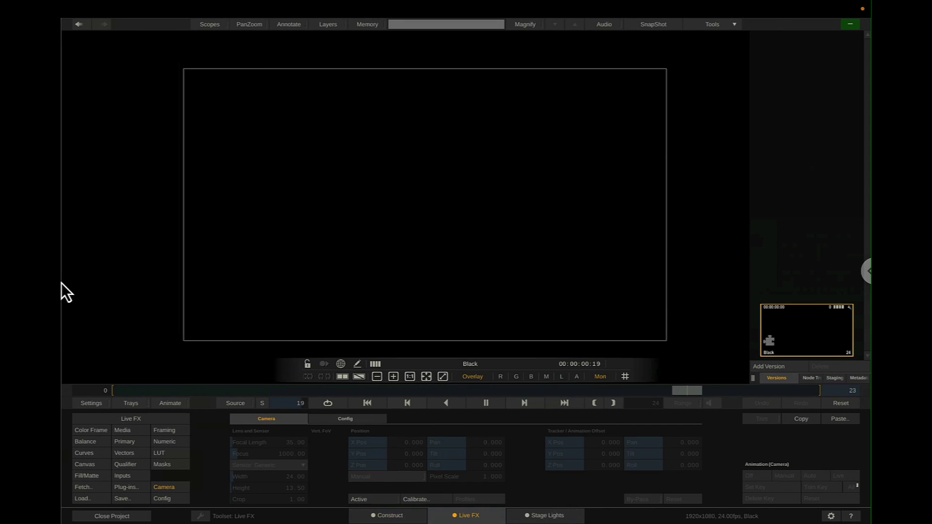
mouse_move(63, 291)
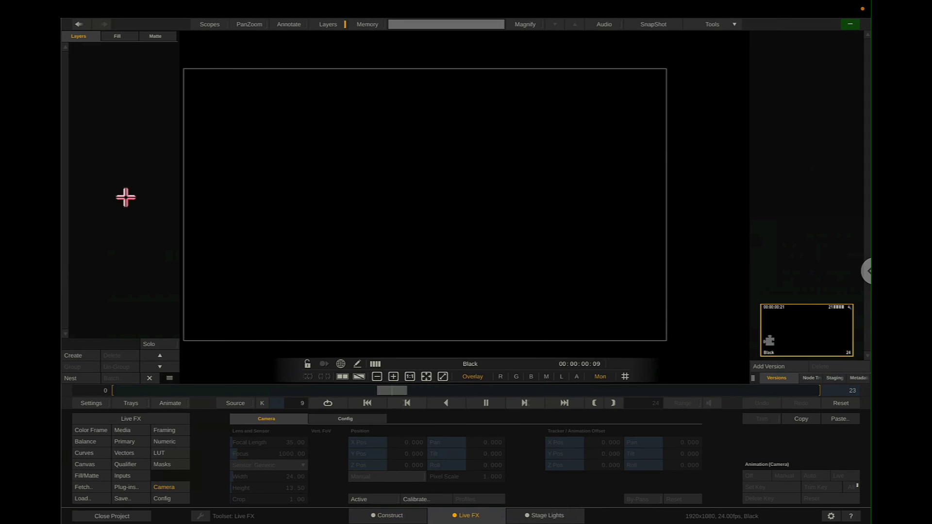
click(131, 487)
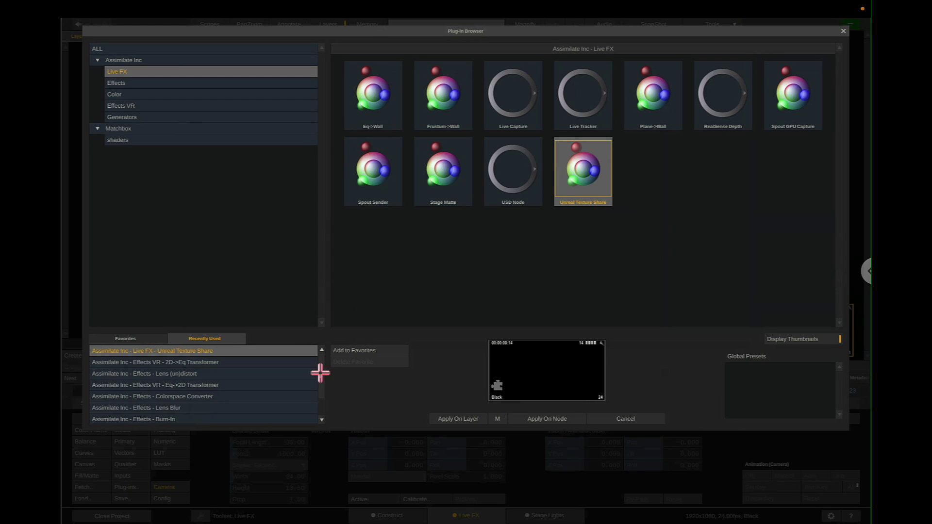
click(114, 83)
click(117, 72)
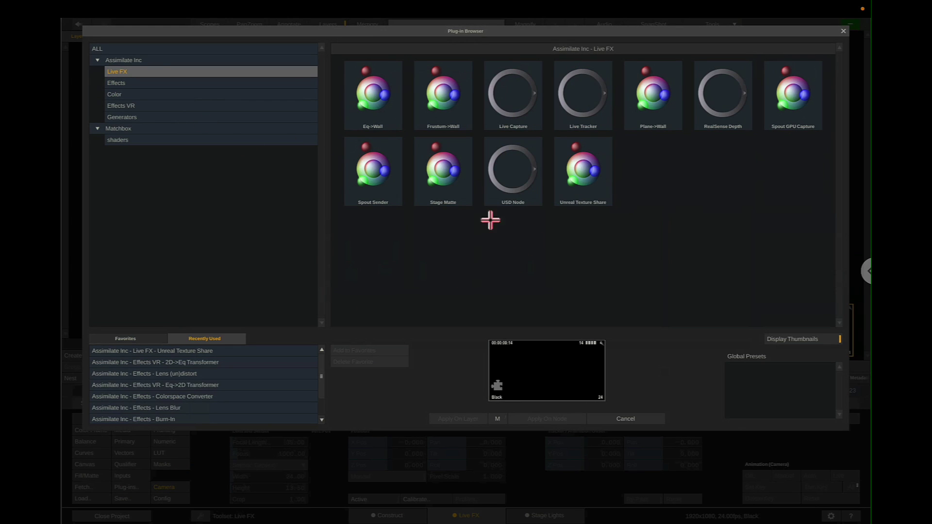
click(577, 176)
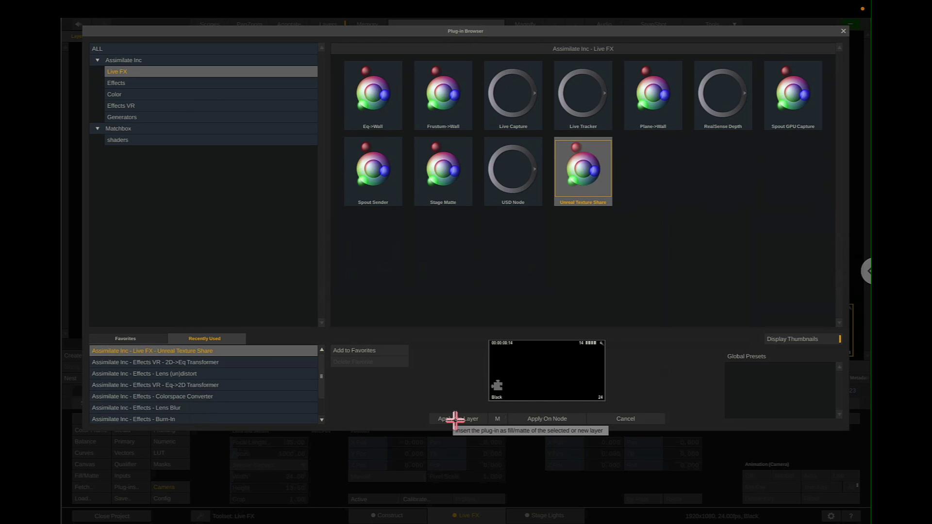
click(454, 419)
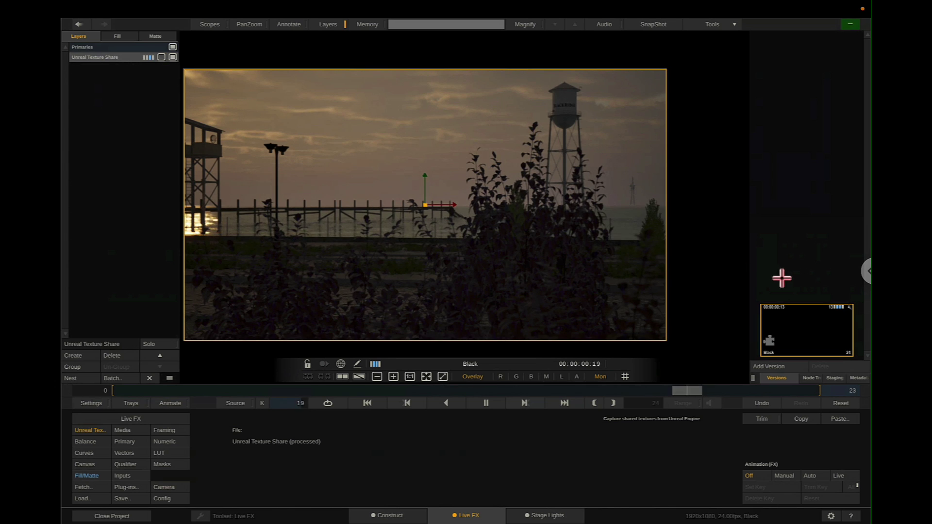
End the BH_Project process in the remote machine's Task Manager and return to Live FX.
click(864, 272)
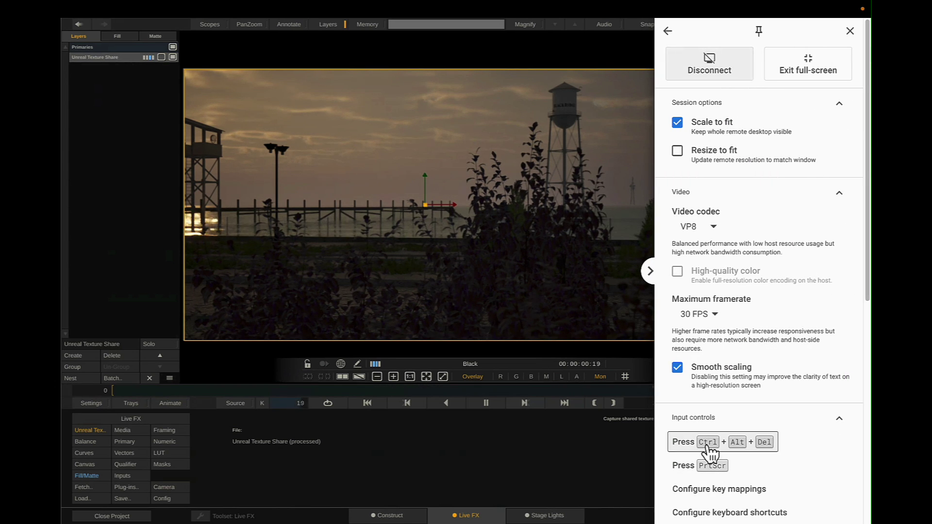
click(738, 439)
click(469, 278)
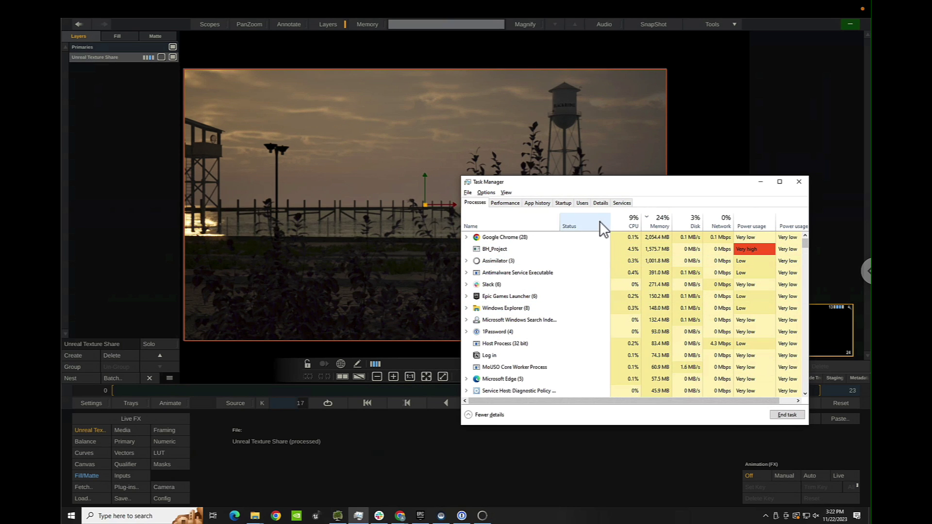
click(496, 248)
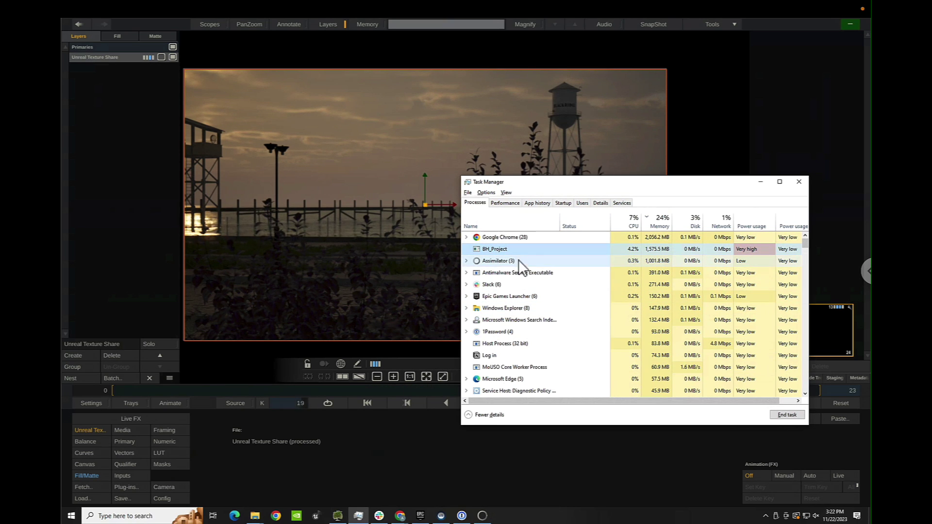
click(789, 416)
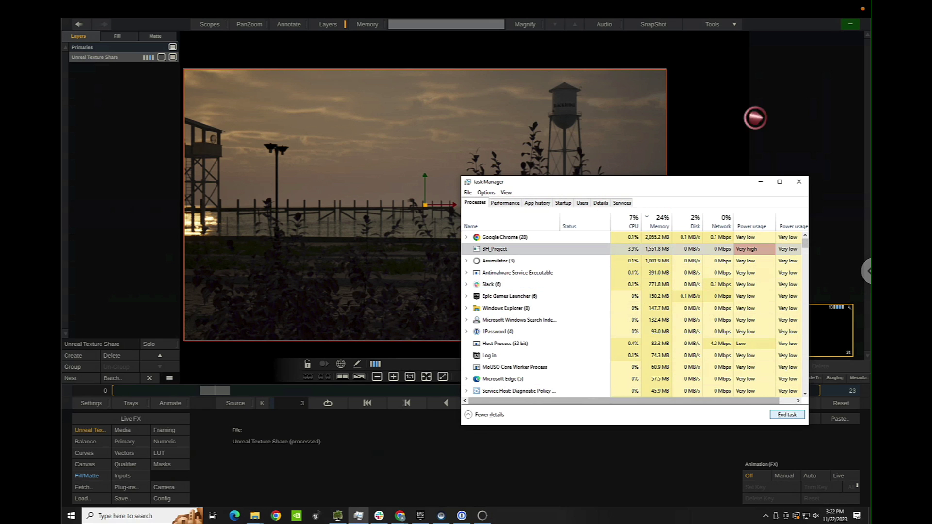
click(769, 132)
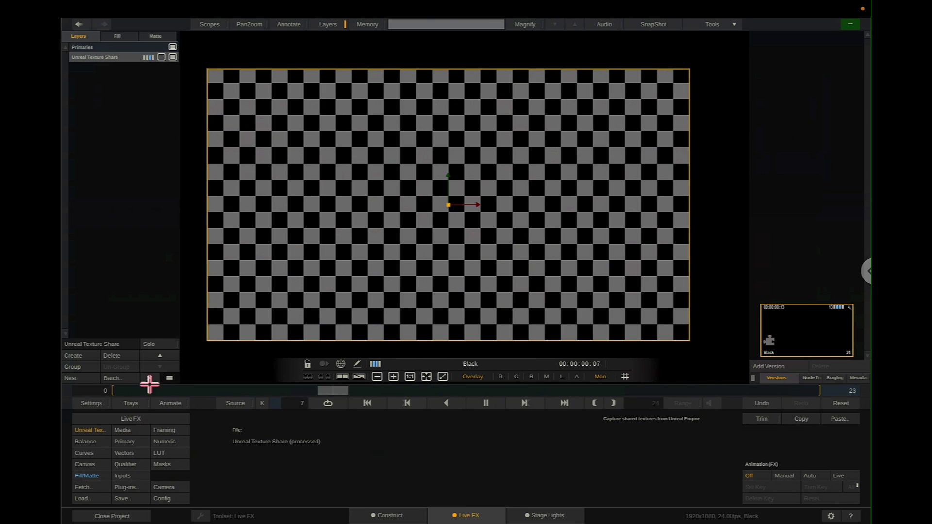
Open the Live Links settings and switch the Unreal Live Link on.
click(123, 418)
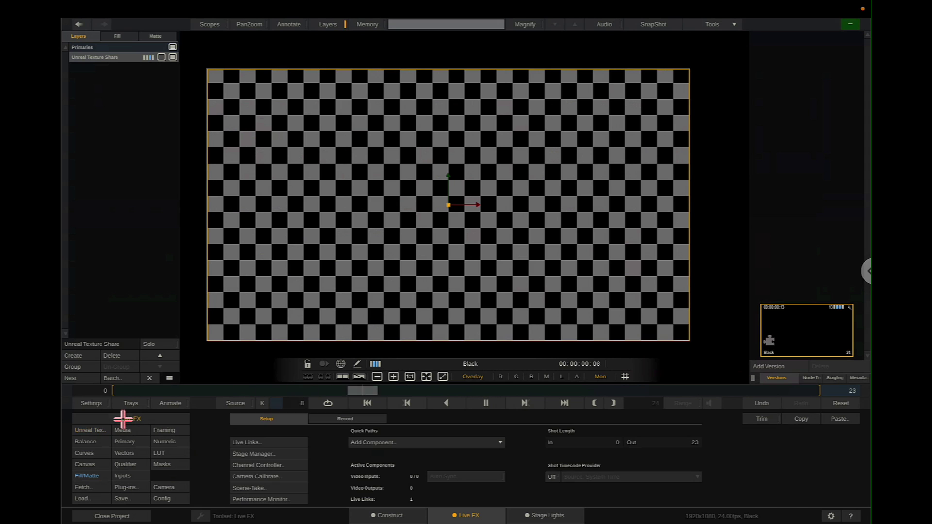
click(252, 442)
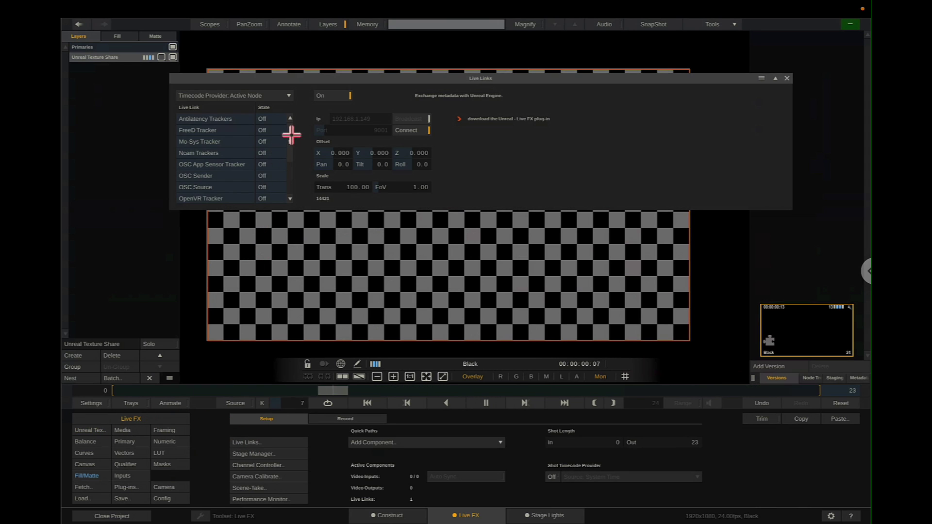
drag(291, 132, 292, 238)
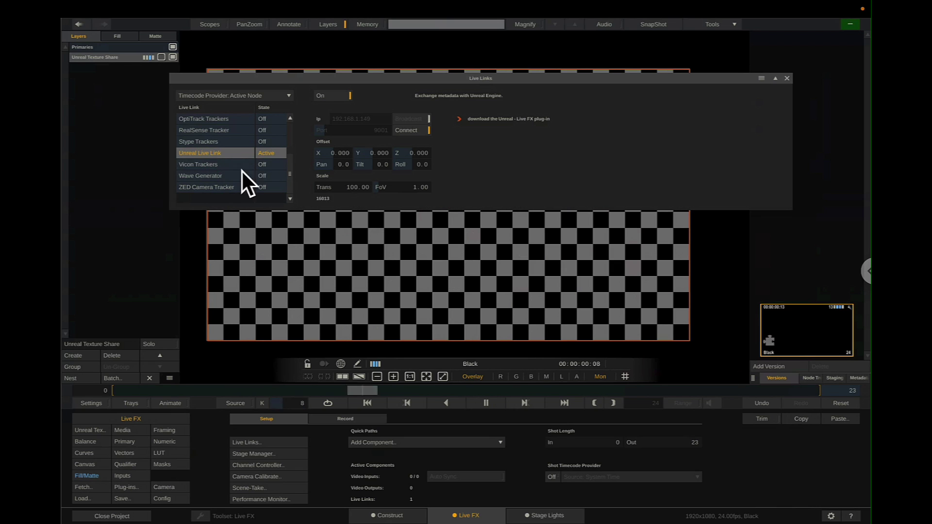
click(347, 96)
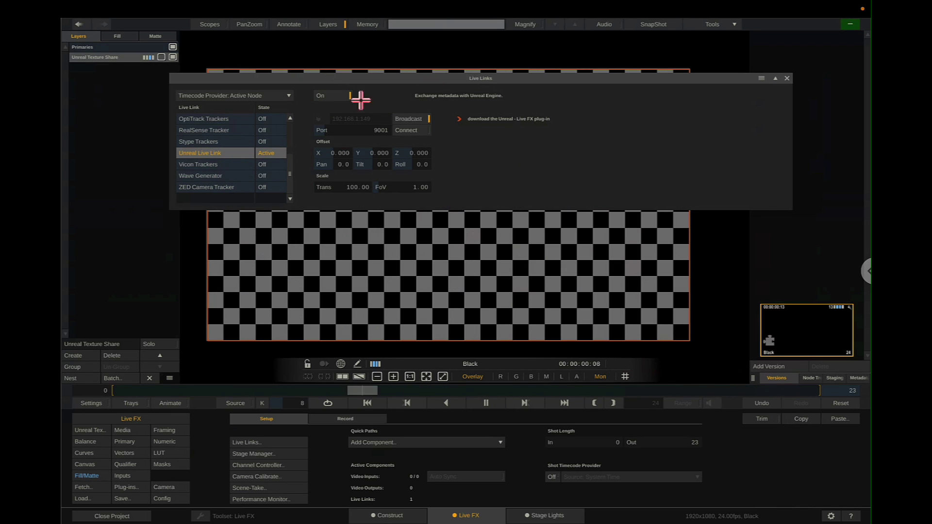
click(416, 121)
click(340, 97)
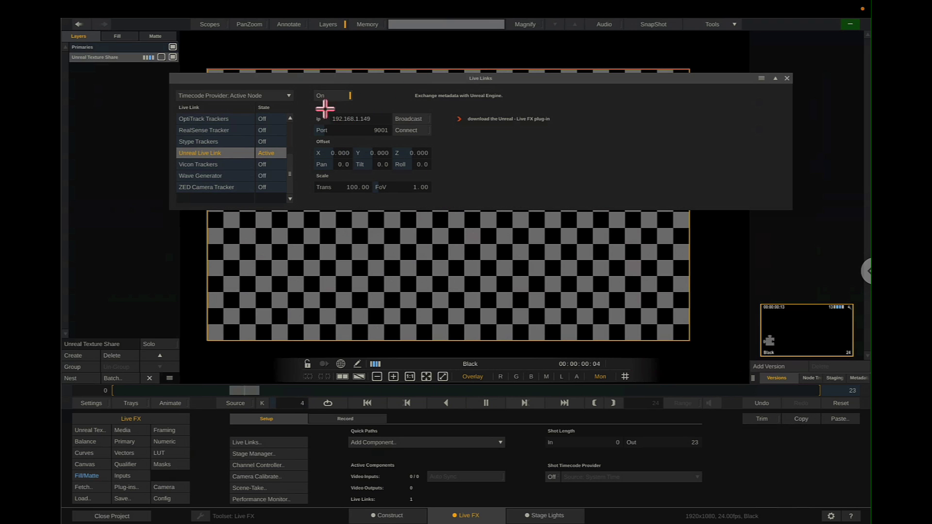
click(417, 130)
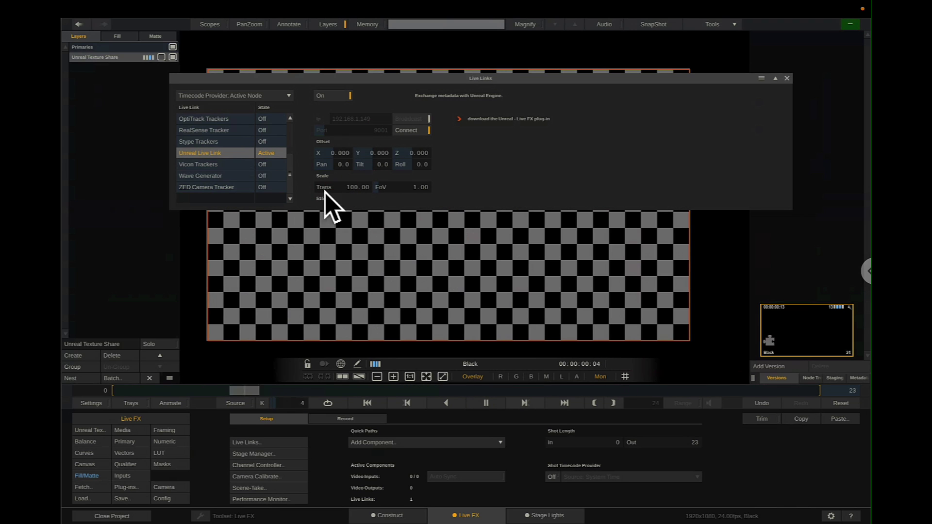
Show the camera settings, set the link IP to 127.0.0.1, and connect it.
click(171, 488)
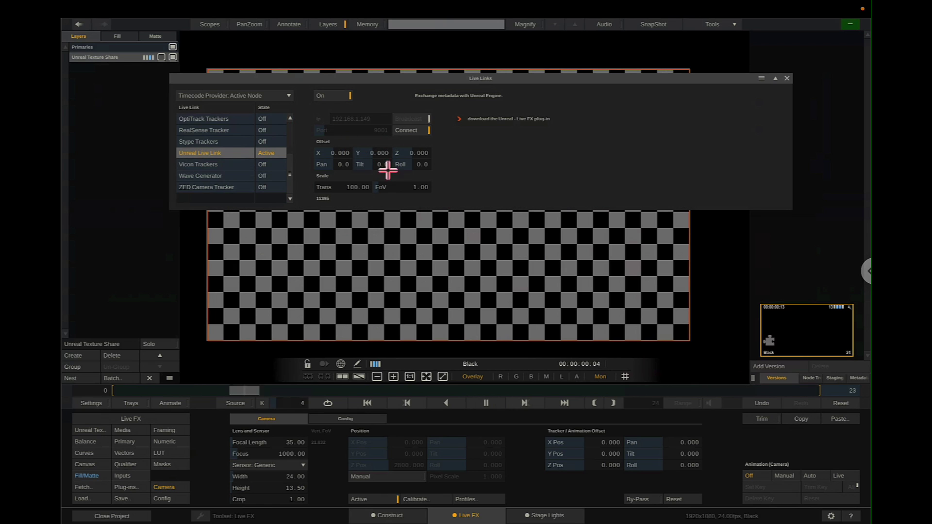
click(411, 130)
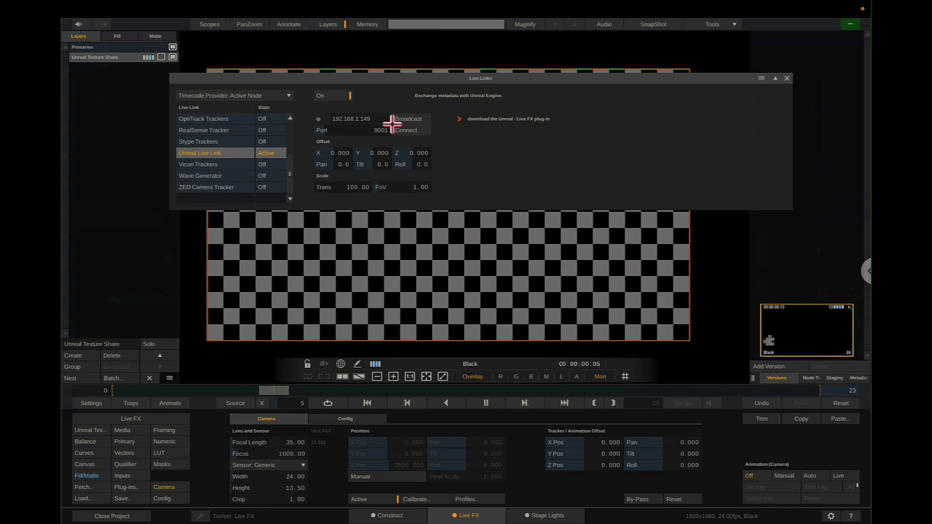
click(349, 122)
double_click(350, 122)
text(127.0)
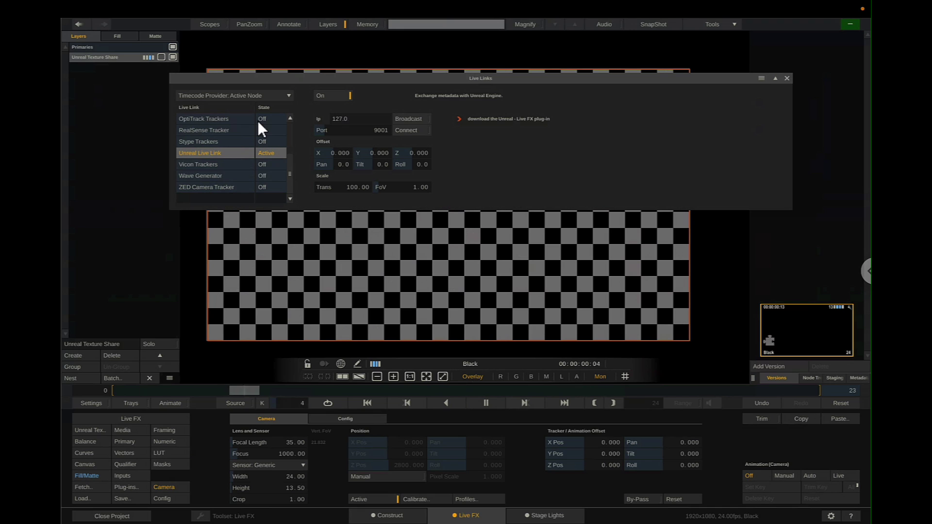
text(.0.1)
click(418, 119)
click(426, 129)
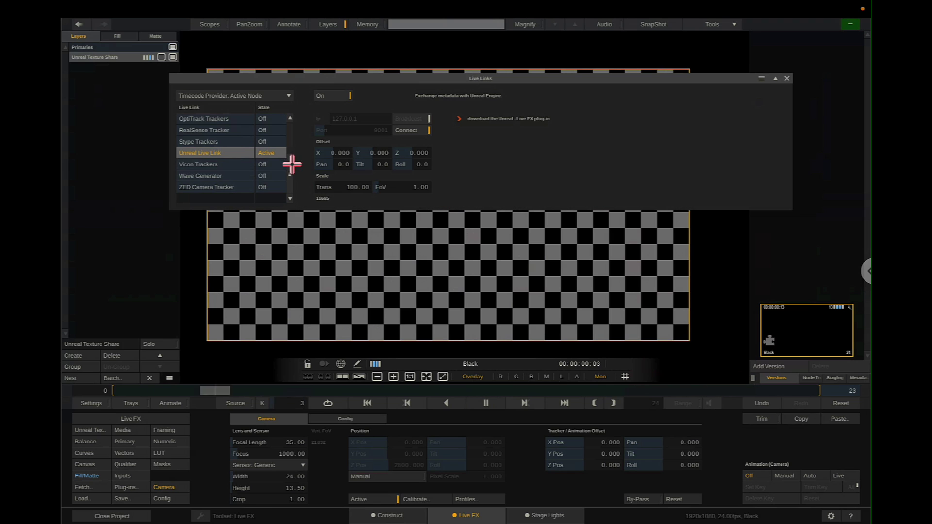
Inspect the FreeD and Mo-Sys trackers, switching Mo-Sys on and back off.
drag(292, 165, 291, 117)
click(214, 130)
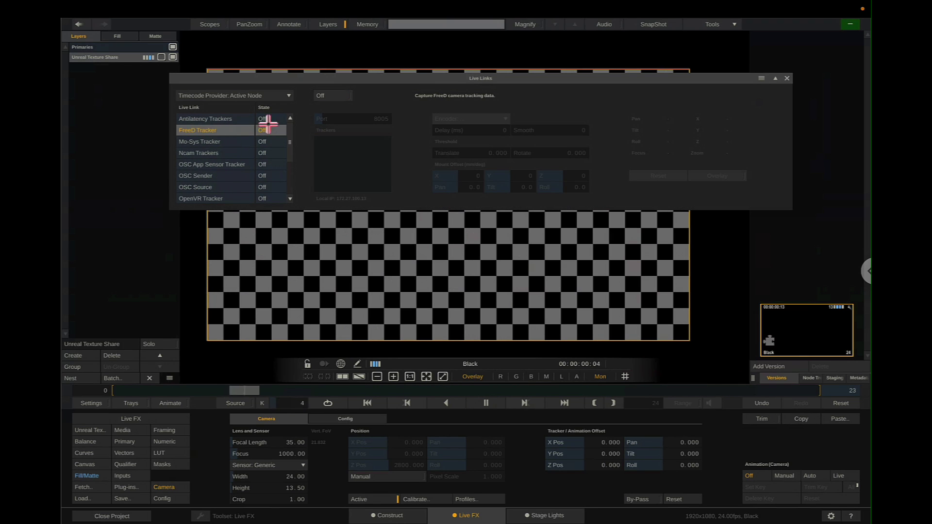
click(220, 141)
click(324, 96)
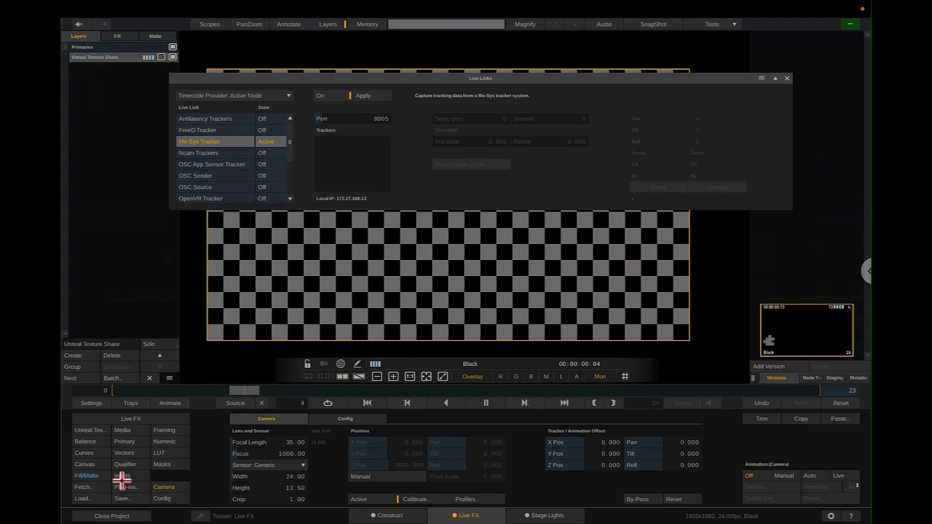
click(334, 96)
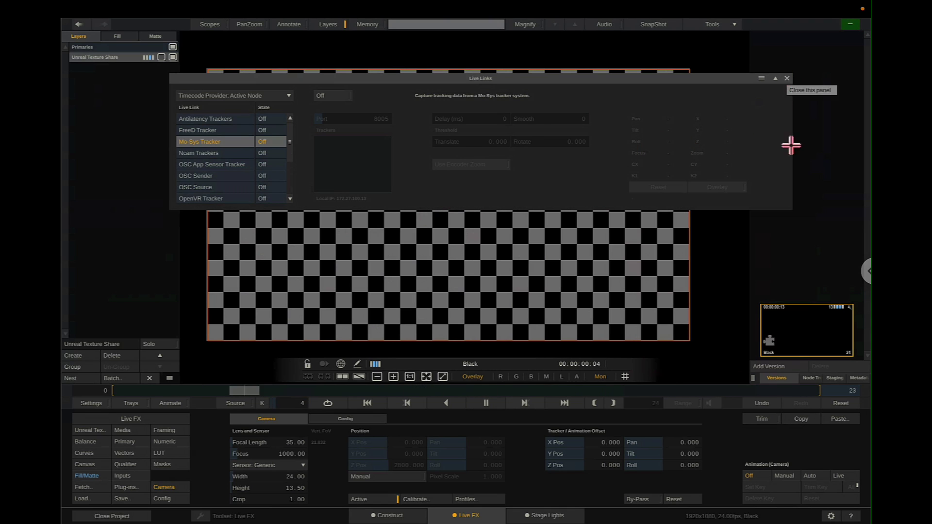
Reselect Unreal Live Link and shift the tracker offset Pan to 4.872.
scroll(233, 178, down, 3)
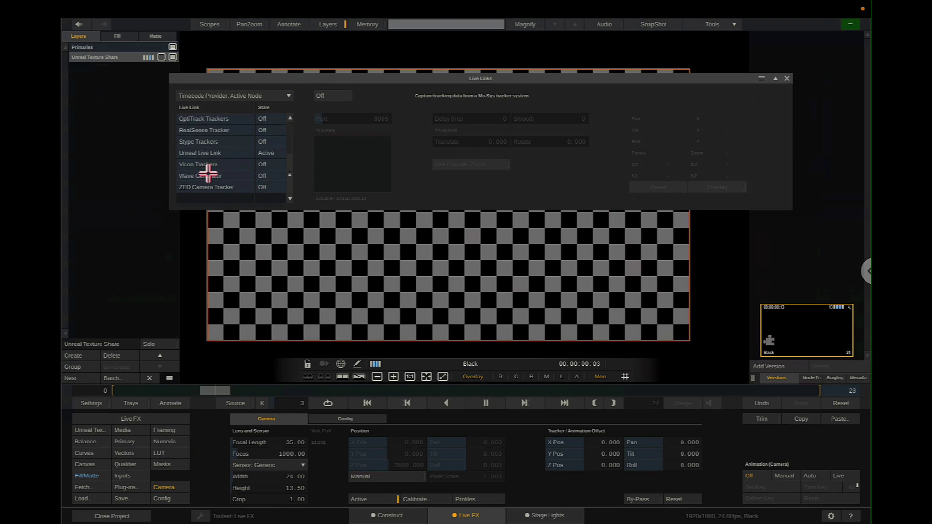
click(207, 153)
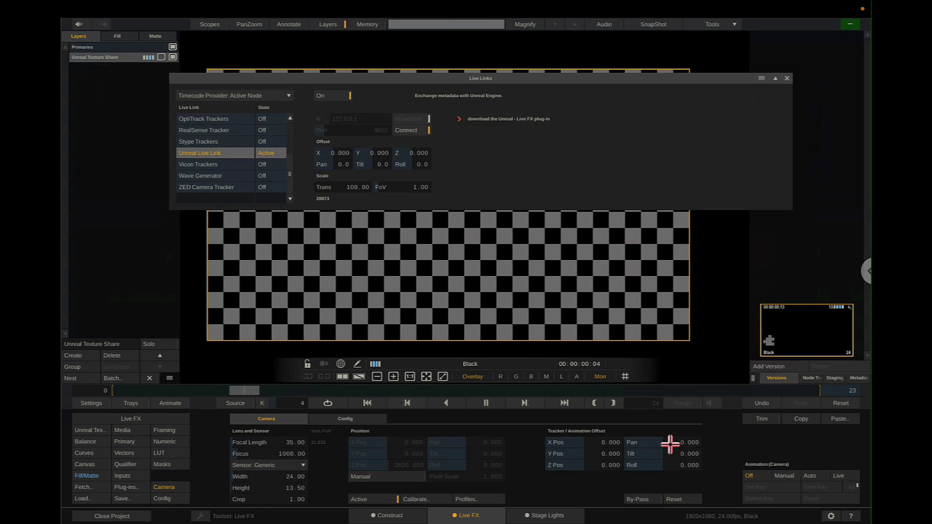
mouse_move(668, 443)
mouse_down()
mouse_move(686, 441)
mouse_move(677, 443)
mouse_up()
Navigate File Explorer to WaterTowerDemo3 > v3 > Windows and select the OnScreen1920x1080 shortcut.
key(alt+Tab)
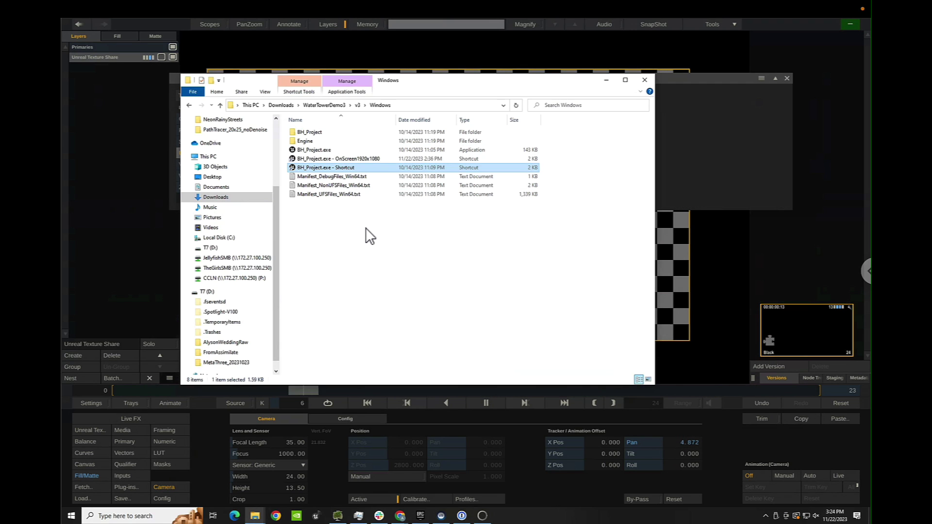
click(365, 236)
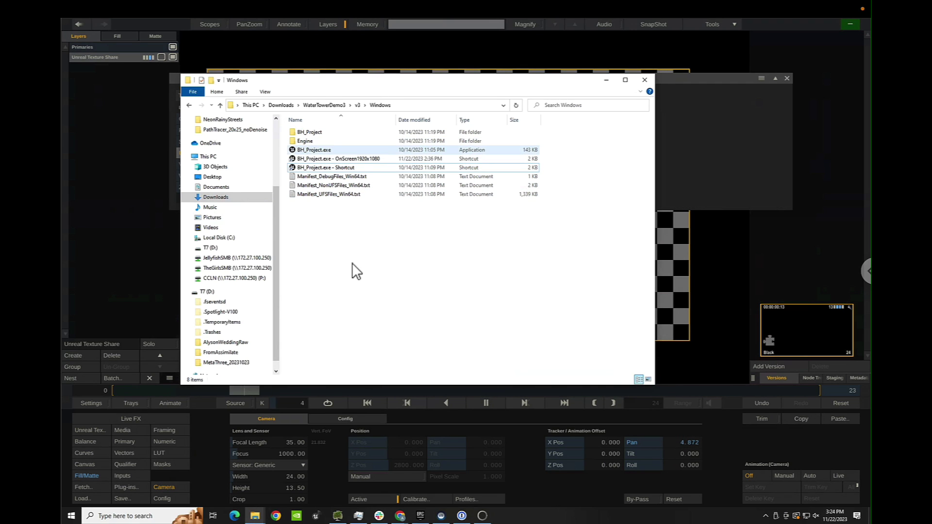
click(331, 104)
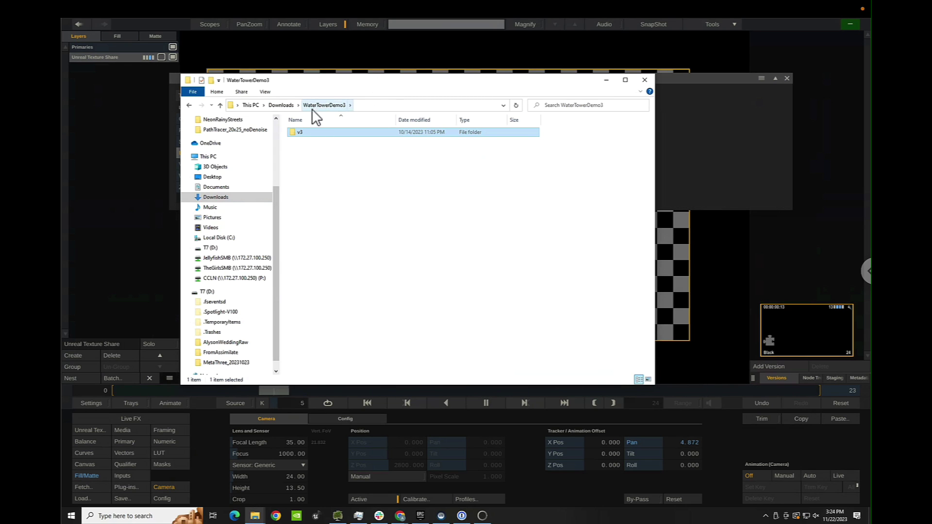
double_click(305, 132)
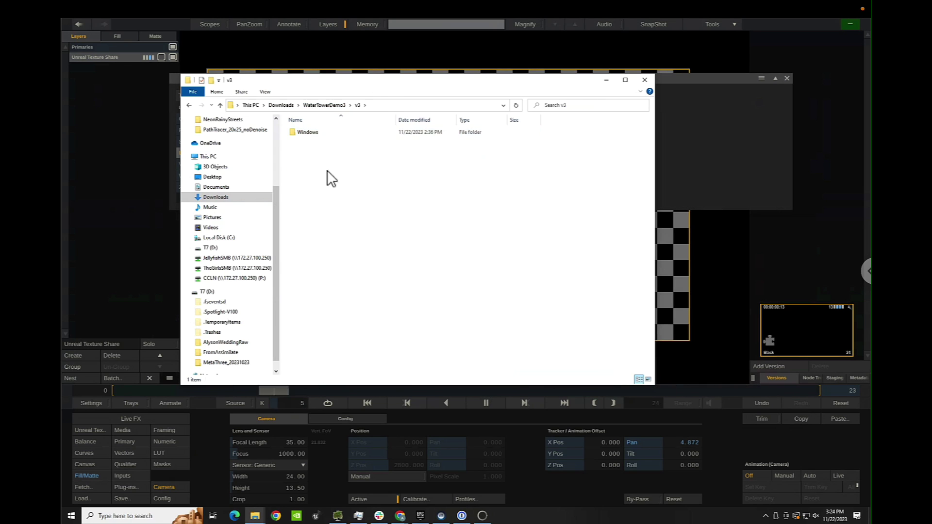
double_click(316, 135)
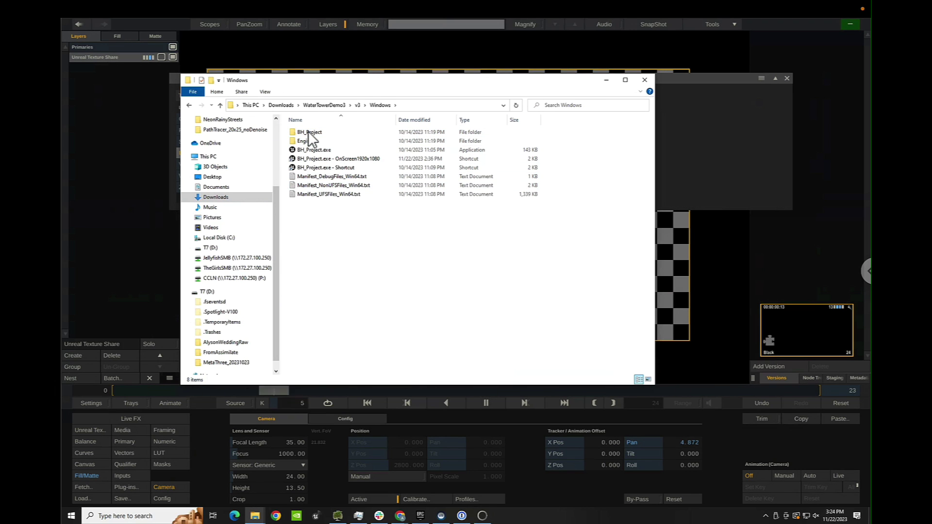
click(329, 150)
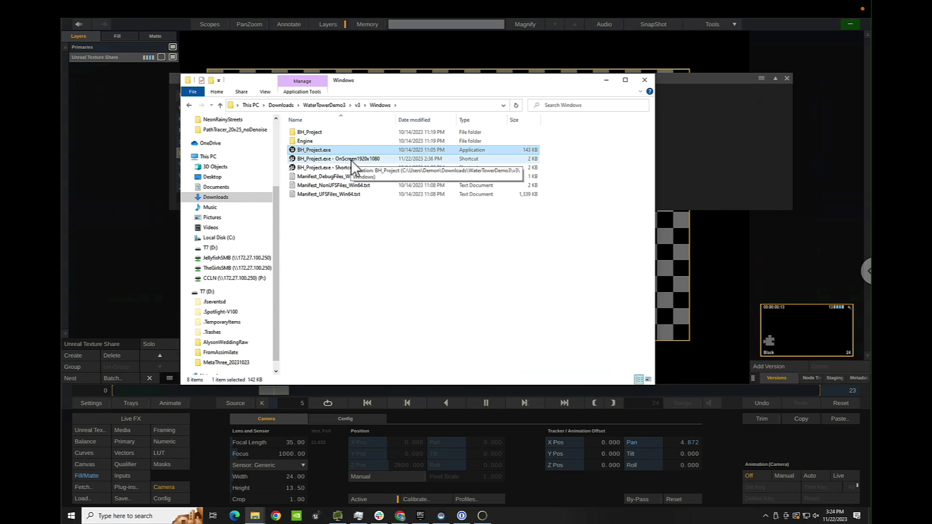
click(348, 160)
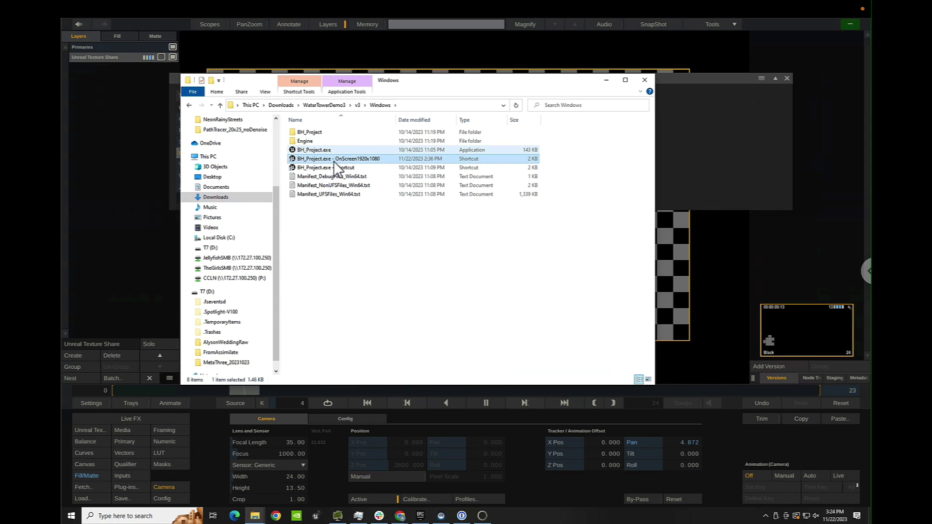
Open the BH_Project.exe shortcut's Properties and step through its Target launch arguments.
right_click(342, 168)
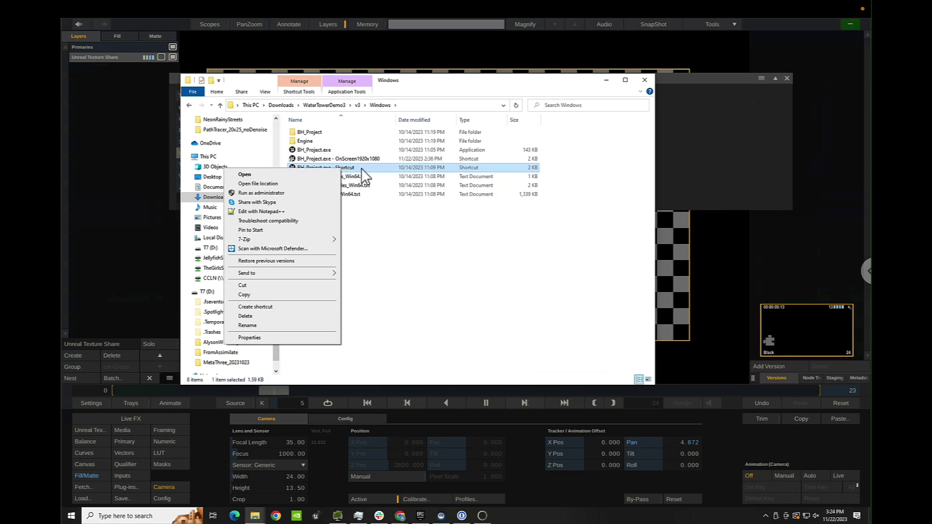
click(282, 340)
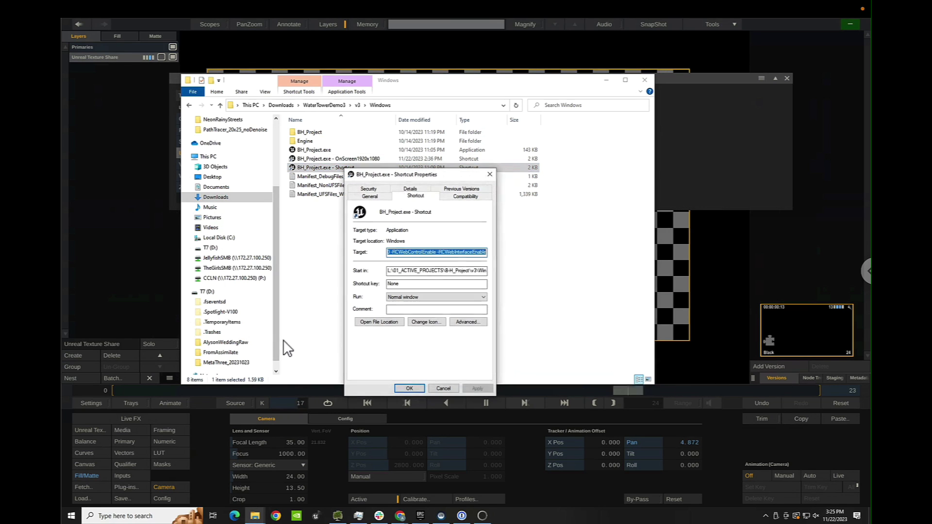
click(400, 251)
key(Left)
key(Left)
key(Left)
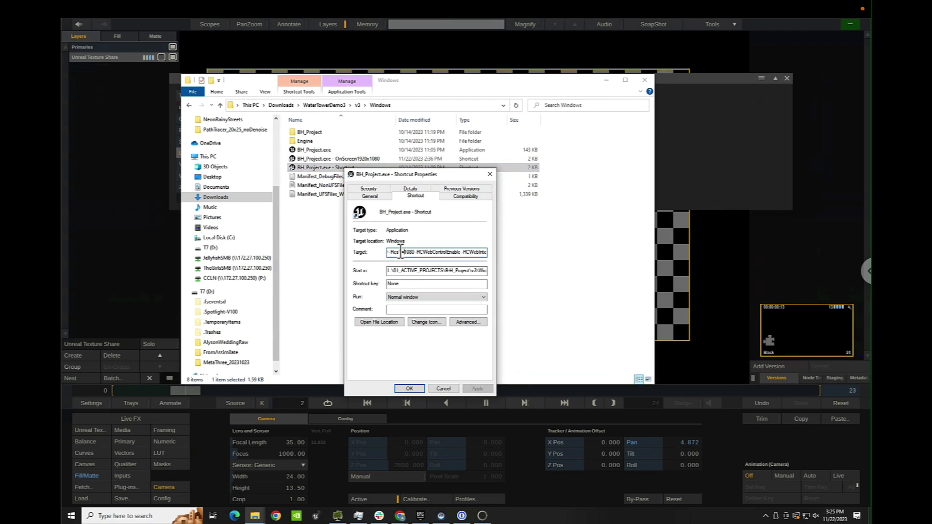
key(Left)
key(Left)
key(Left)
key(Left)
key(Left)
key(Left)
key(Left)
key(Left)
key(Left)
key(Left)
key(Left)
key(Left)
key(Left)
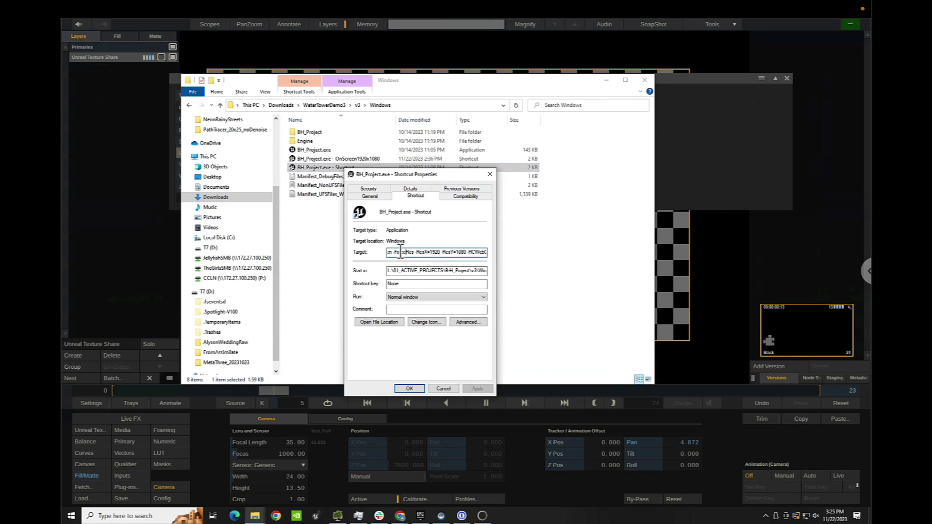
key(Left)
key(Left)
key(Left)
key(Left)
key(Left)
key(Left)
key(Left)
key(Left)
key(Left)
key(Left)
key(Left)
key(Left)
key(Left)
key(Left)
key(Left)
key(Left)
key(Left)
key(Left)
key(Left)
key(Left)
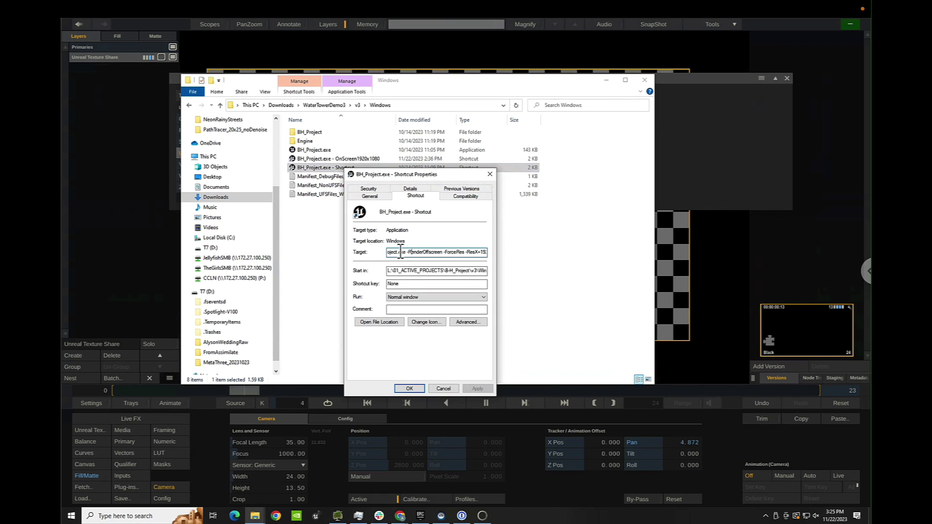
key(Left)
key(Left)
key(Left)
key(Left)
key(Left)
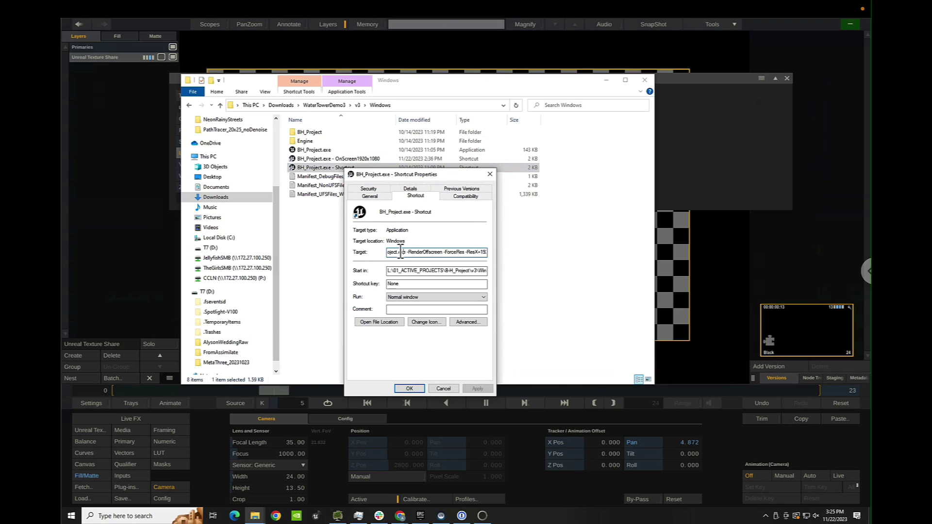
key(Right)
key(Right)
key(Right)
key(Right)
key(Right)
key(Right)
key(Right)
key(Right)
key(Right)
key(Right)
key(Right)
key(Right)
key(Right)
key(Right)
key(Right)
key(Right)
key(Right)
key(Right)
key(Right)
key(Right)
key(Right)
key(Right)
key(Right)
key(Right)
key(Right)
key(Right)
key(Right)
key(Right)
key(Right)
key(Right)
key(Right)
key(Right)
key(Right)
key(Right)
key(Right)
key(Right)
key(Right)
key(Right)
key(Right)
key(Right)
key(Right)
key(Right)
key(Right)
key(Right)
key(Right)
key(Right)
key(Right)
key(Right)
key(Right)
key(Right)
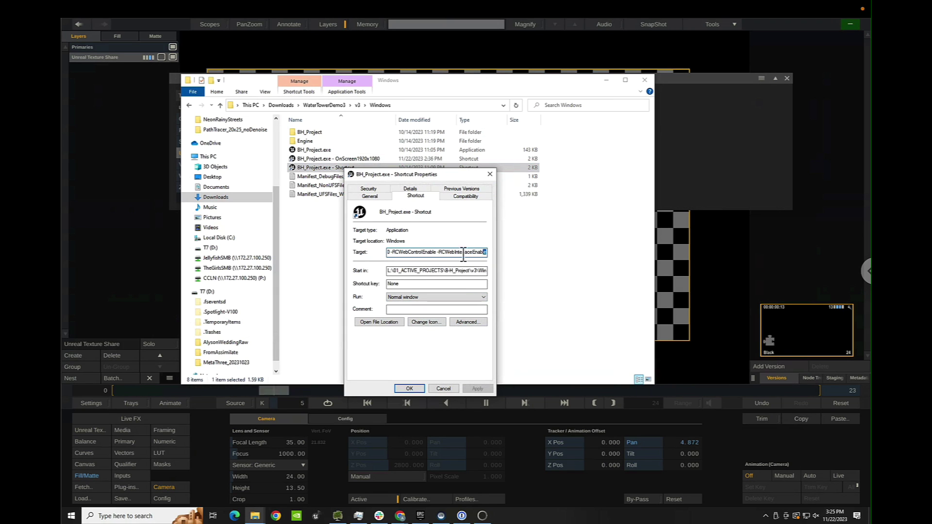
Select just the launch arguments following the .exe path in the Target field.
drag(463, 253, 399, 254)
drag(461, 251, 402, 257)
drag(467, 248, 436, 252)
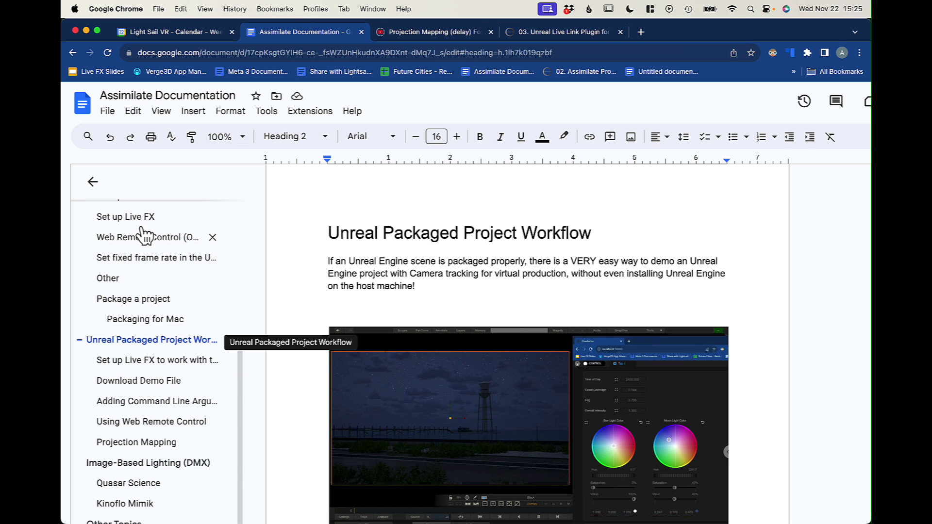
Jump to Adding Command Line Arguments and select the -RenderOffscreen … -RCWebInterfaceEnable line.
scroll(183, 335, up, 3)
scroll(174, 350, down, 3)
click(170, 381)
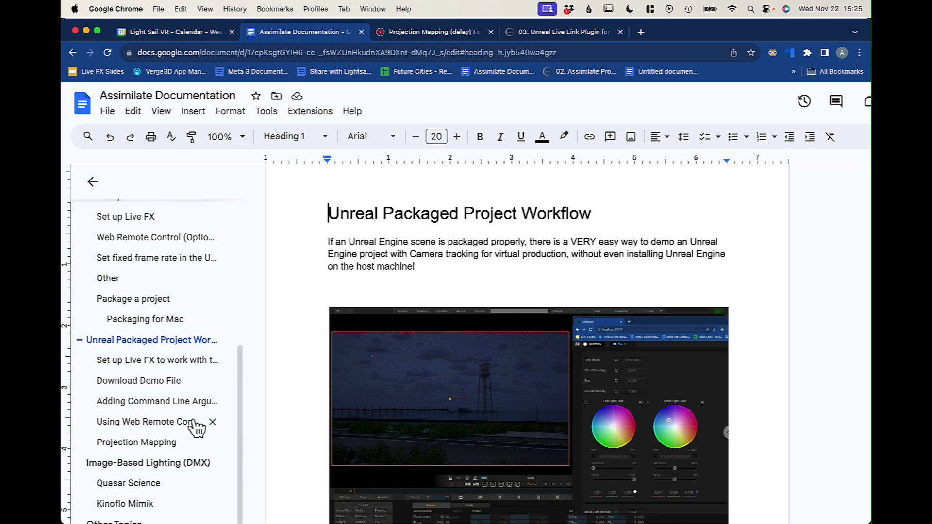
scroll(437, 359, down, 3)
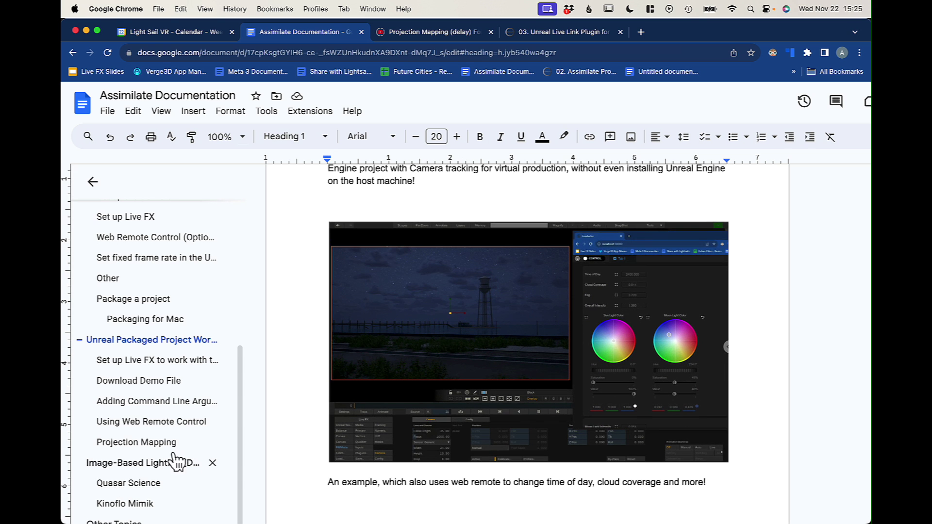
click(123, 402)
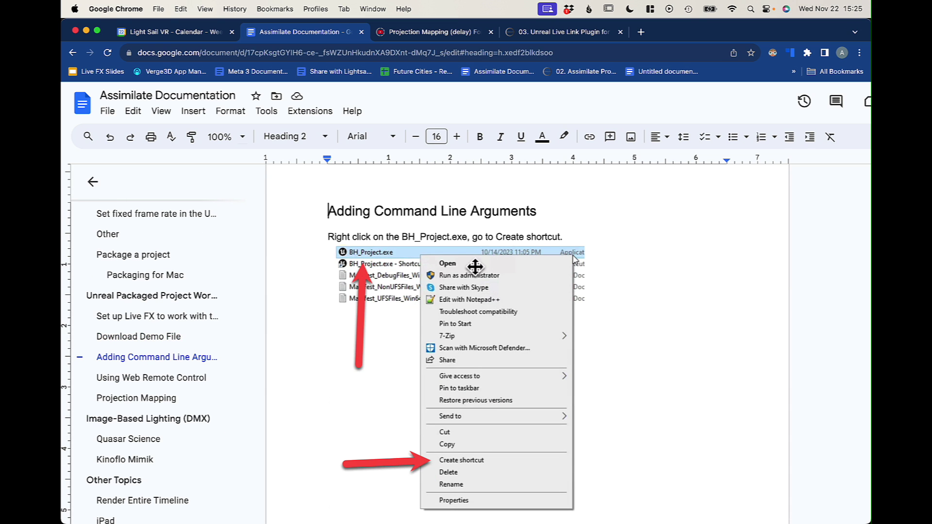
scroll(483, 398, down, 15)
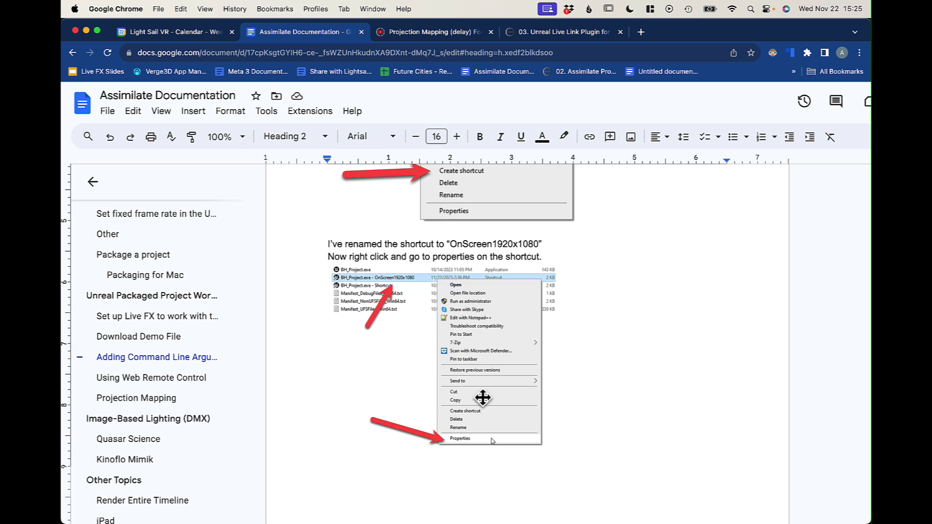
scroll(482, 395, down, 2)
drag(430, 330, 323, 316)
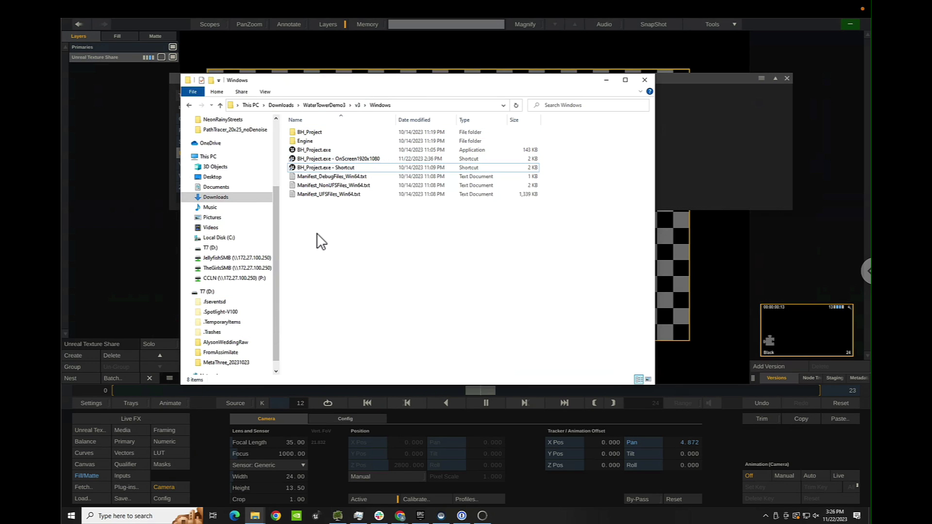
Create a new shortcut to BH_Project.exe in the Windows folder.
click(315, 149)
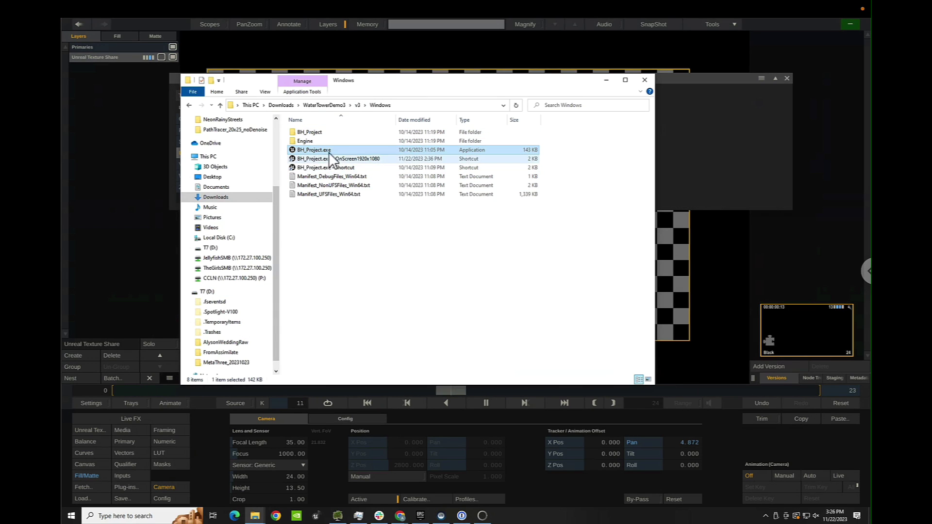
right_click(333, 150)
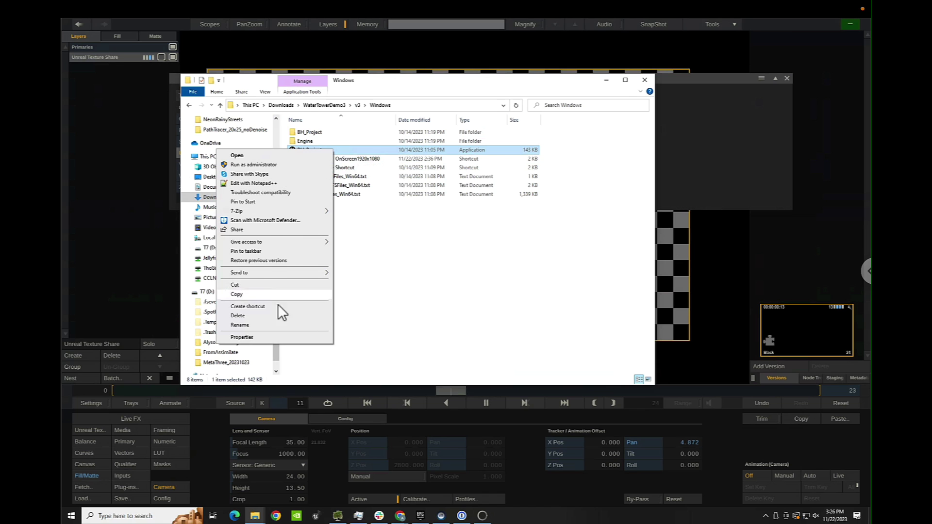
click(265, 308)
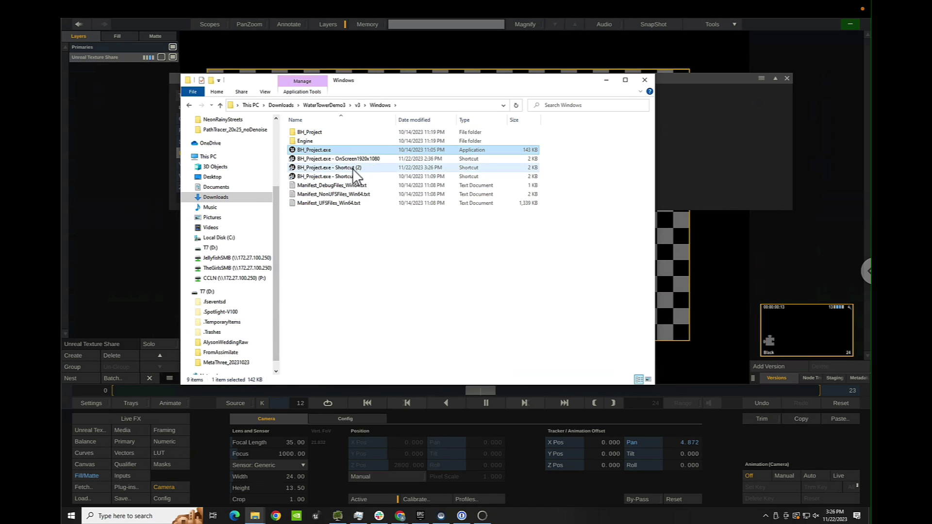
Rename the new shortcut to 'BH_Project.exe - OffScreen_1920x1080'.
click(380, 168)
click(356, 168)
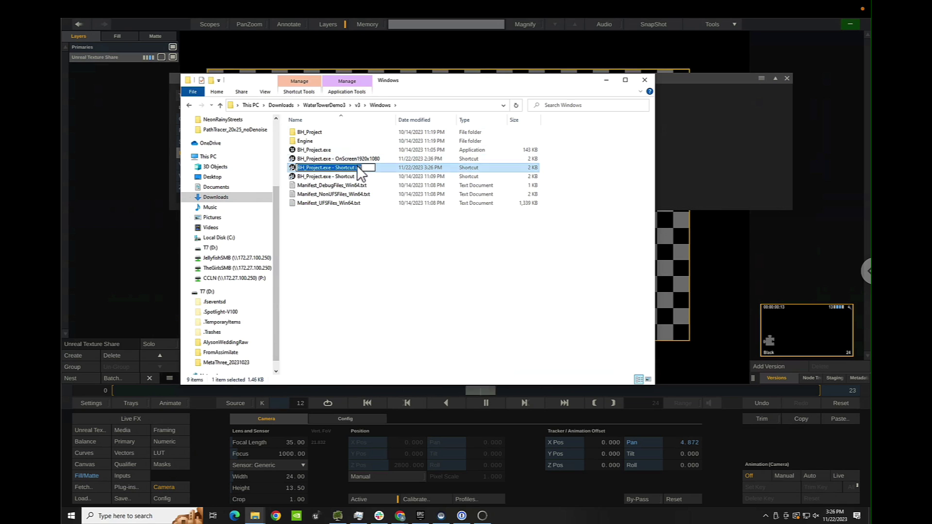
click(358, 167)
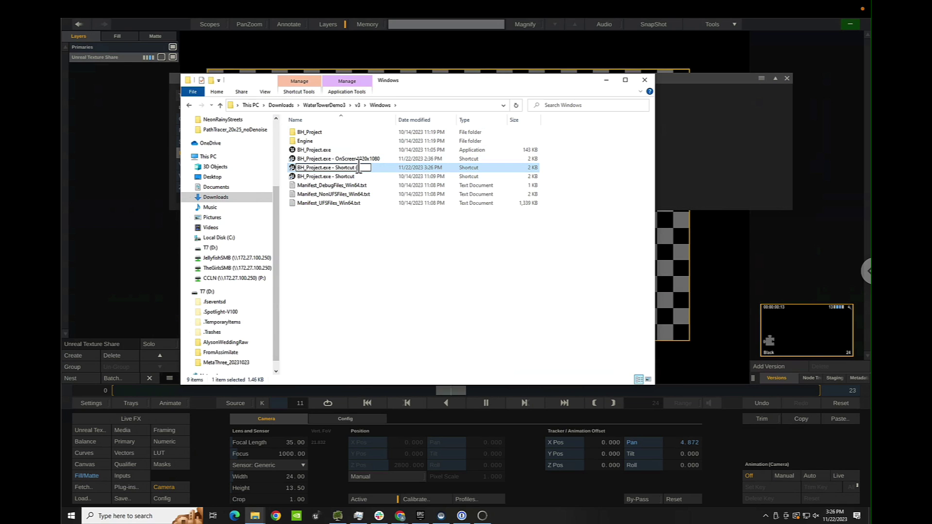
key(BackSpace)
key(BackSpace)
key(BackSpace)
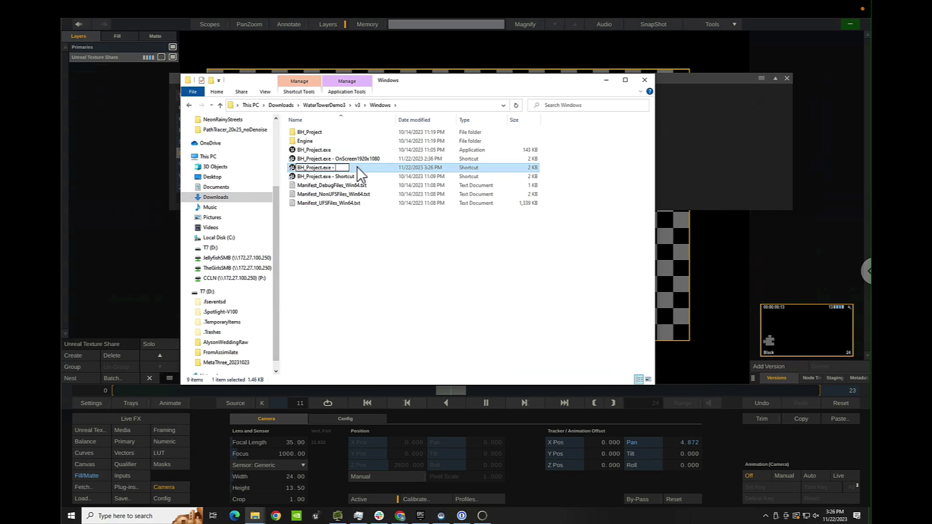
text(OffScreen 1920x108)
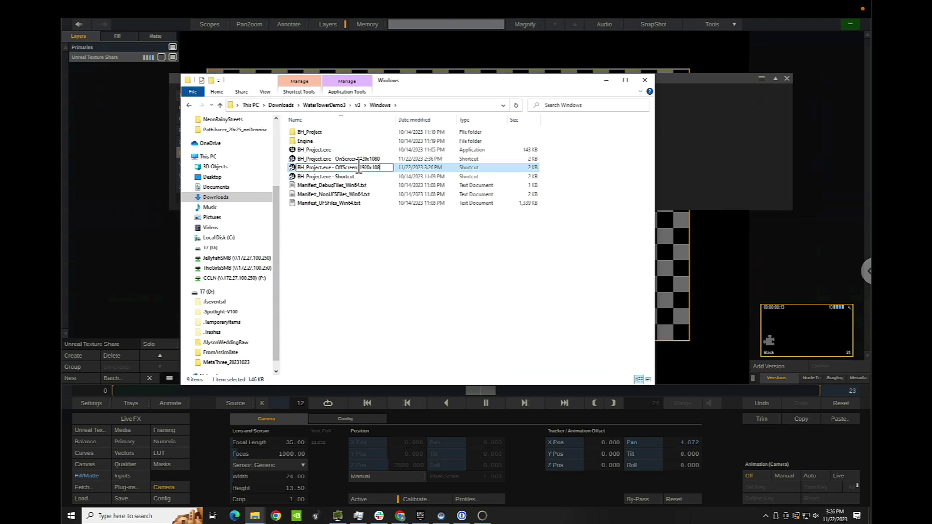
text(en_1920x1080)
key(Return)
click(348, 167)
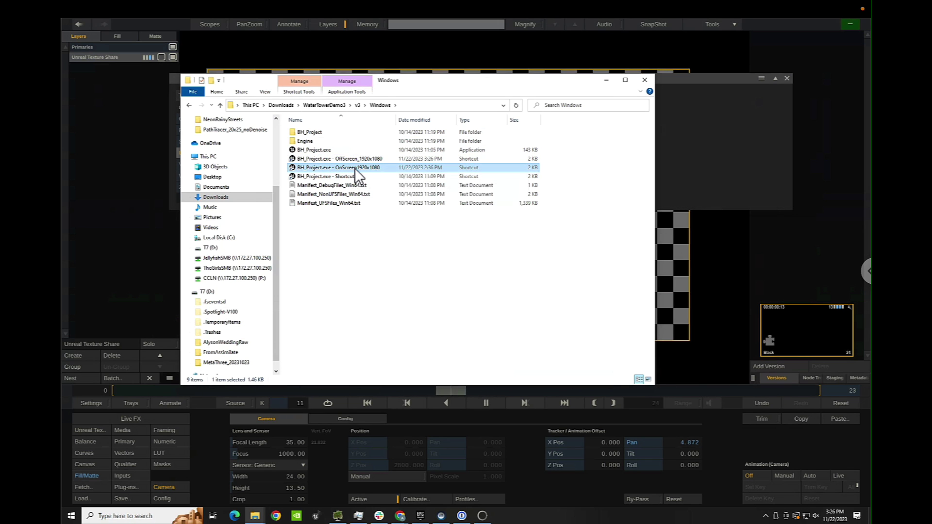
click(356, 162)
Append -RenderOffscreen -ForceRes -ResX=1920 -ResY=1080 -RCWebControlEnable -RCWebInterfaceEnable to the OffScreen shortcut's Target.
right_click(347, 161)
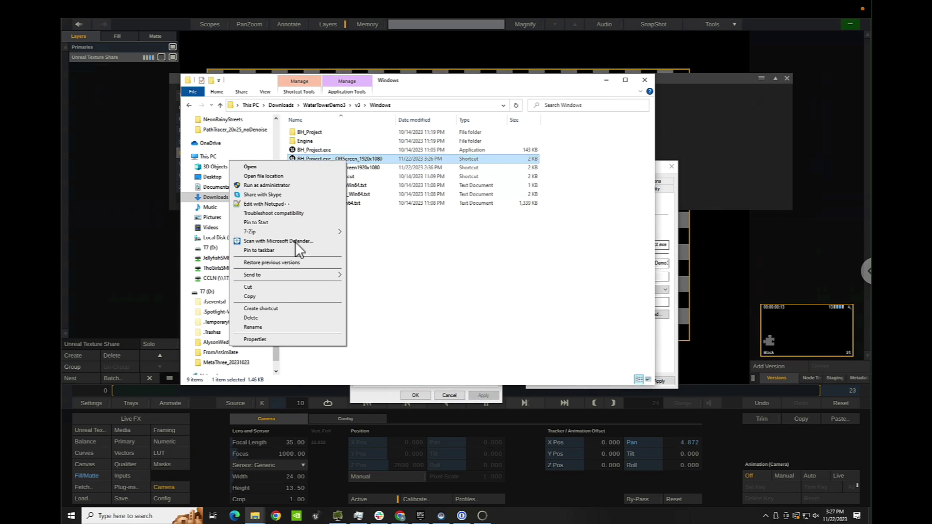
click(263, 338)
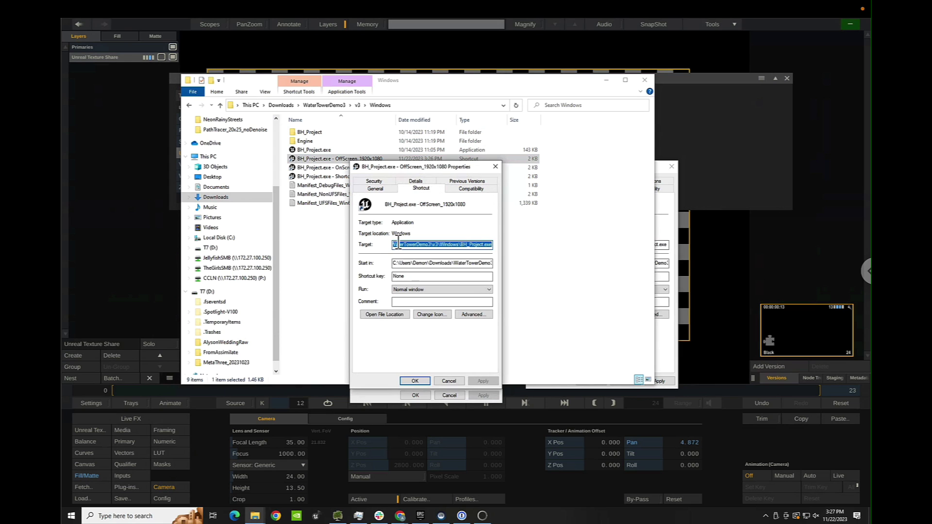
click(397, 245)
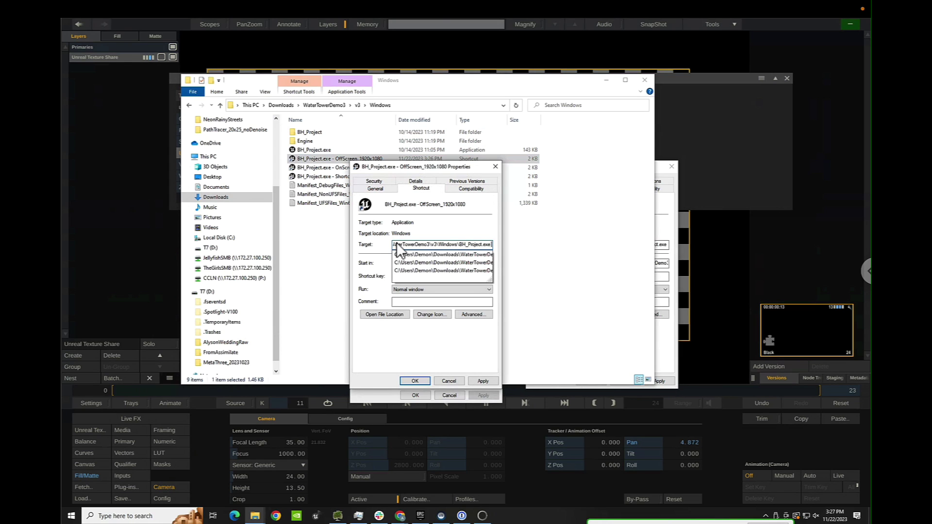
key(End)
text(-RCWebControlEnable -RCWebInterfaceEnable)
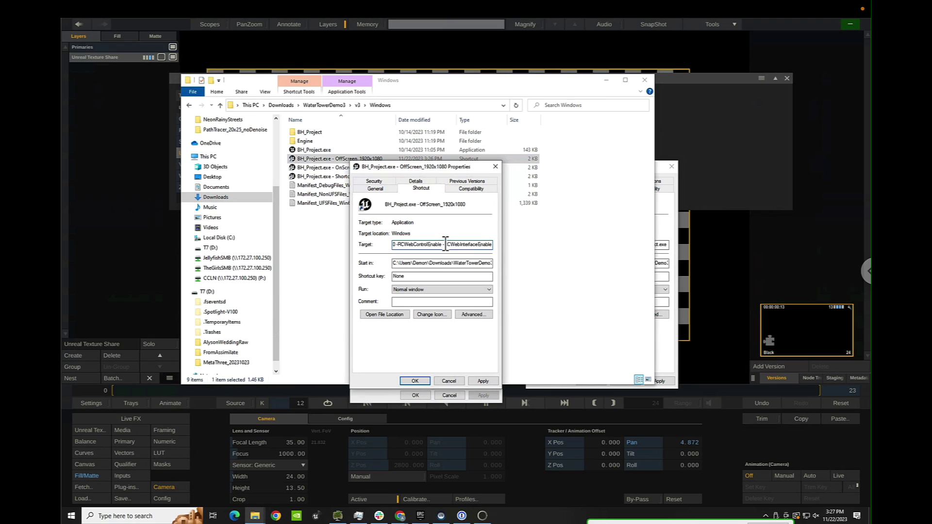
key(Left)
key(Left)
key(Left)
key(Left)
key(Left)
key(Left)
key(Left)
key(Left)
key(Left)
key(Left)
key(Left)
key(Left)
key(Left)
key(Left)
key(Left)
key(Left)
key(Left)
key(Left)
key(Left)
key(Left)
key(Left)
key(Left)
key(Left)
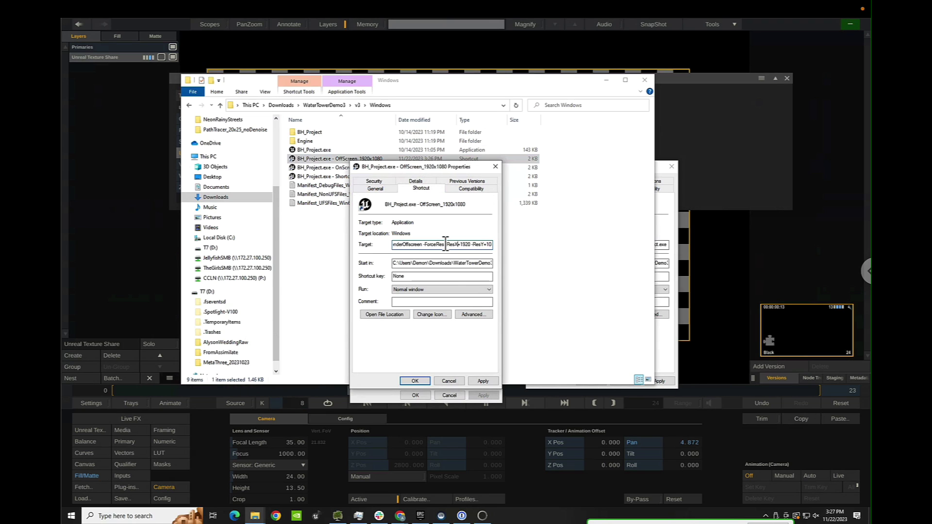
click(410, 380)
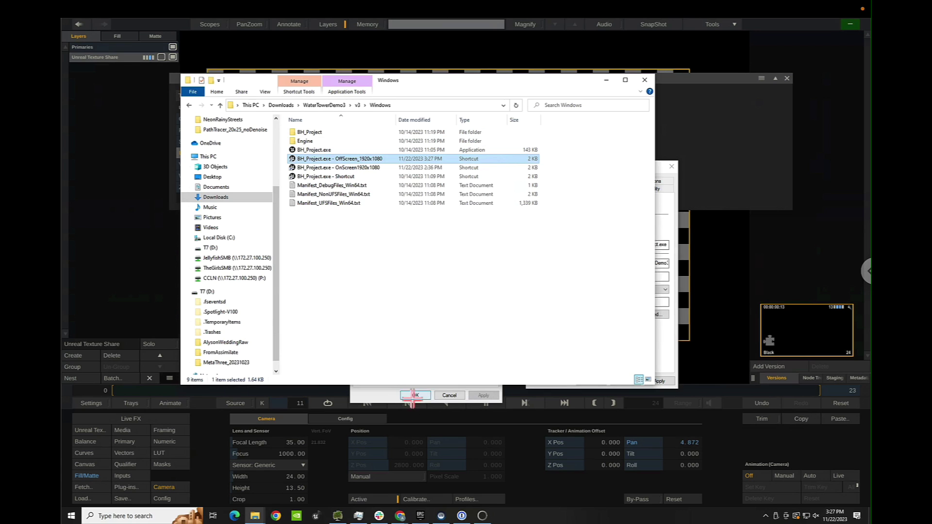
click(334, 299)
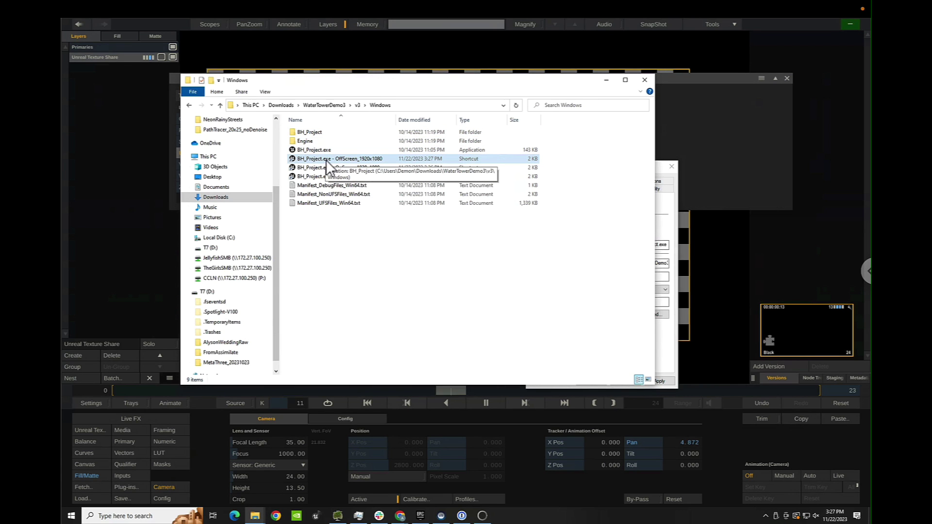
click(357, 159)
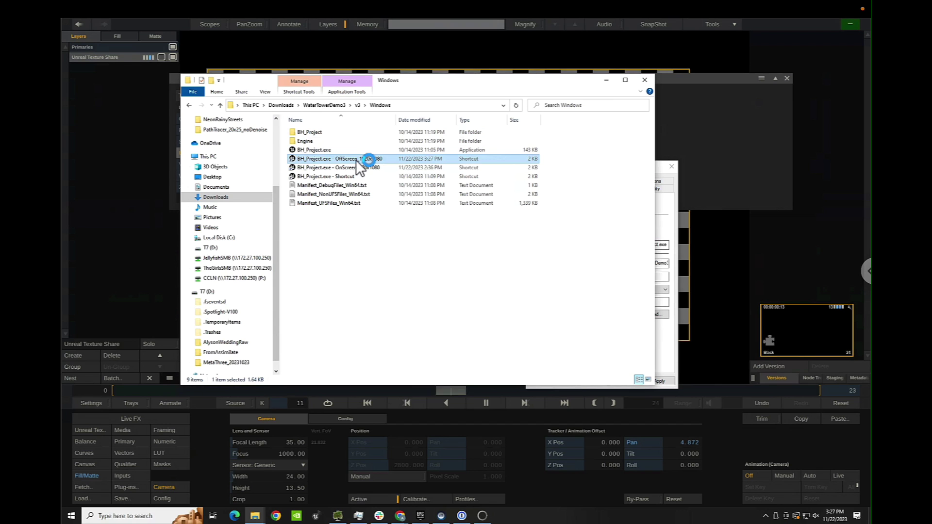
click(868, 272)
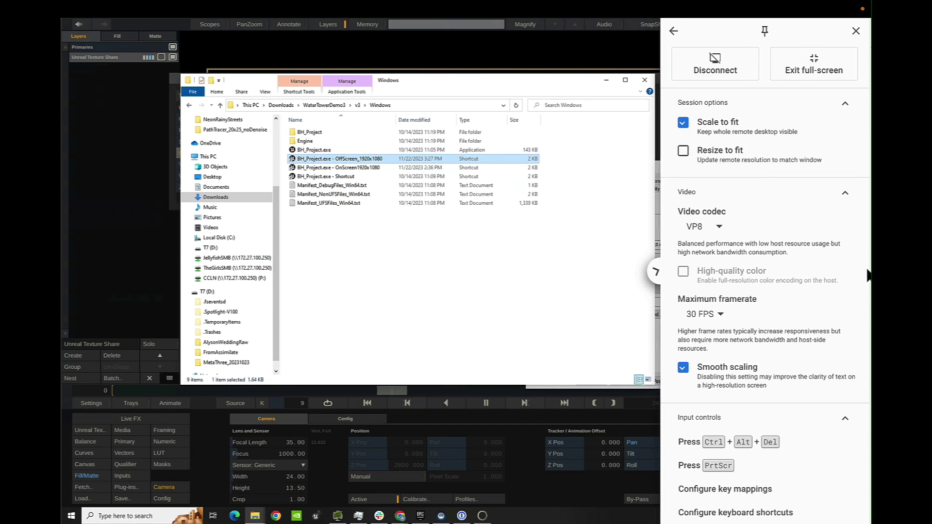
click(743, 443)
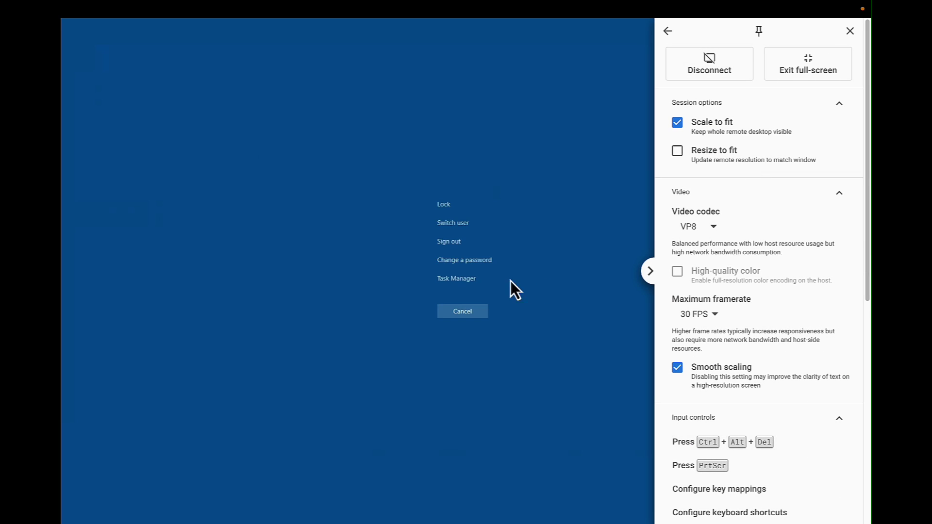
click(469, 282)
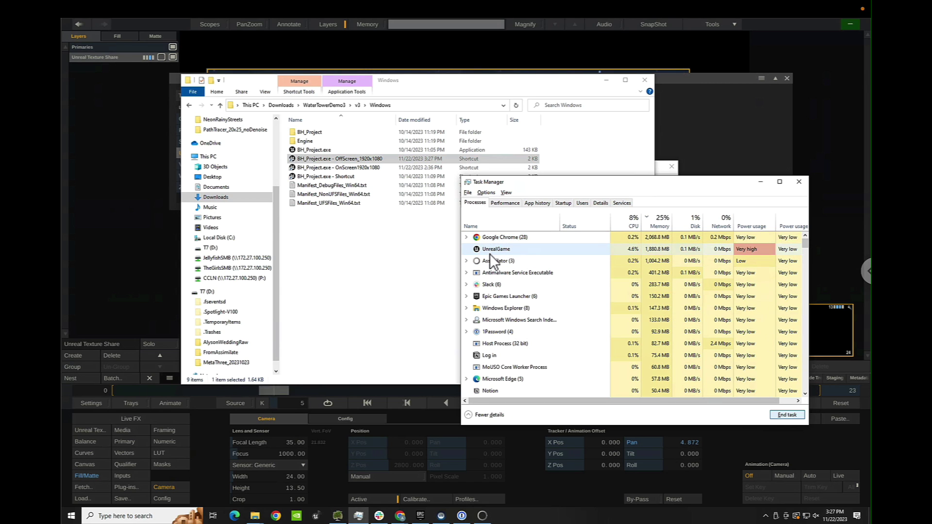
click(518, 249)
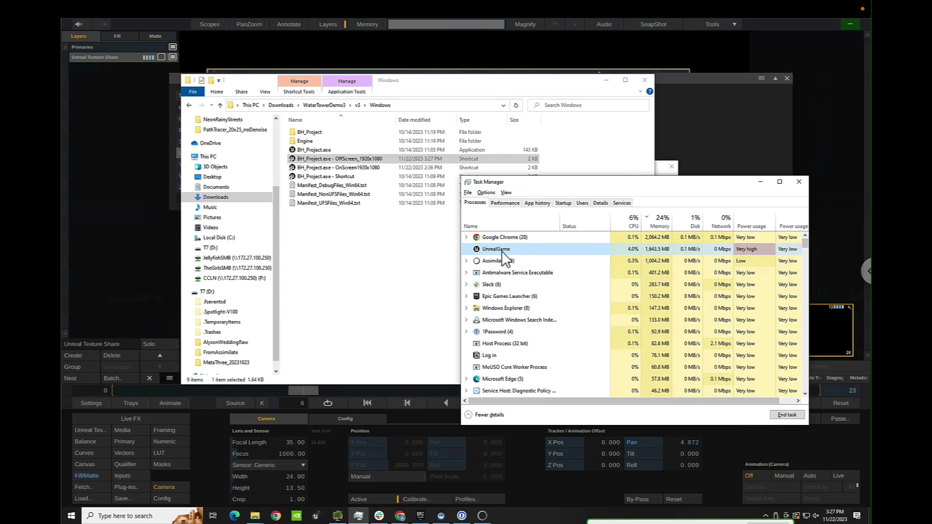
click(332, 158)
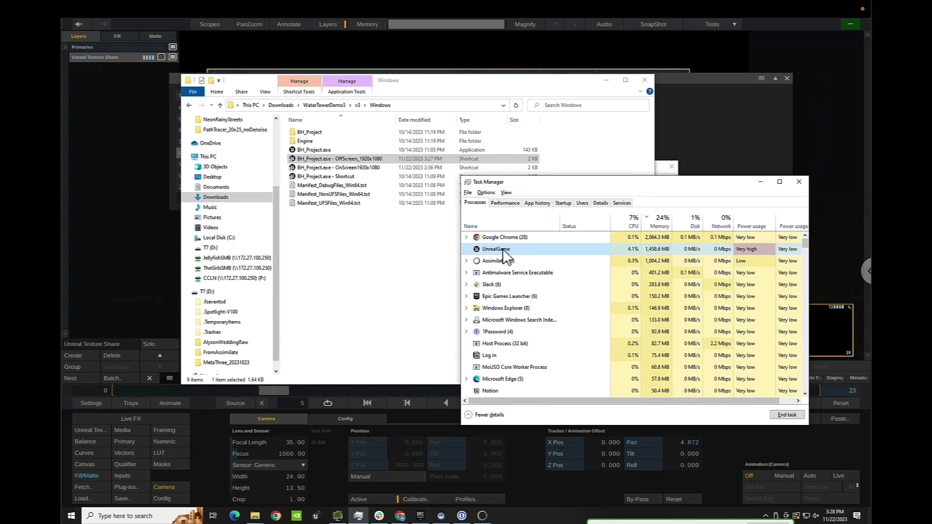
right_click(535, 249)
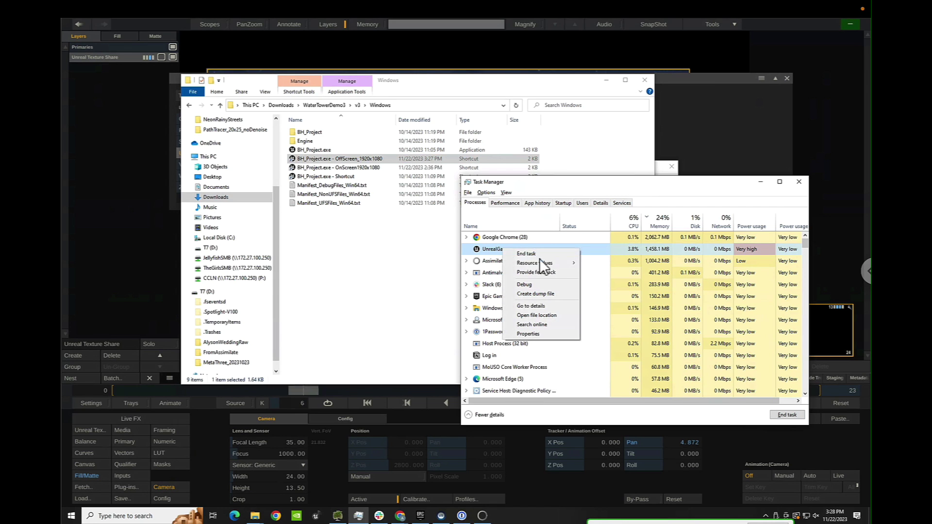
click(637, 179)
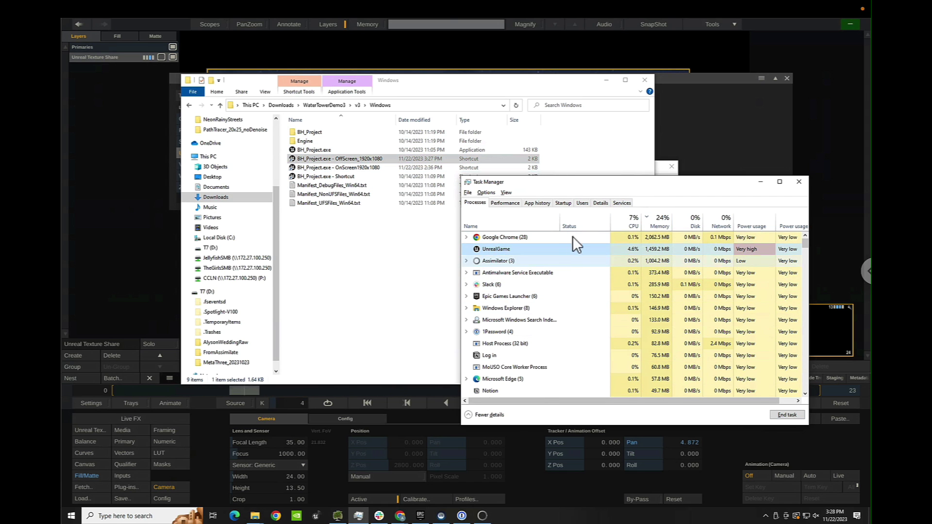
click(805, 181)
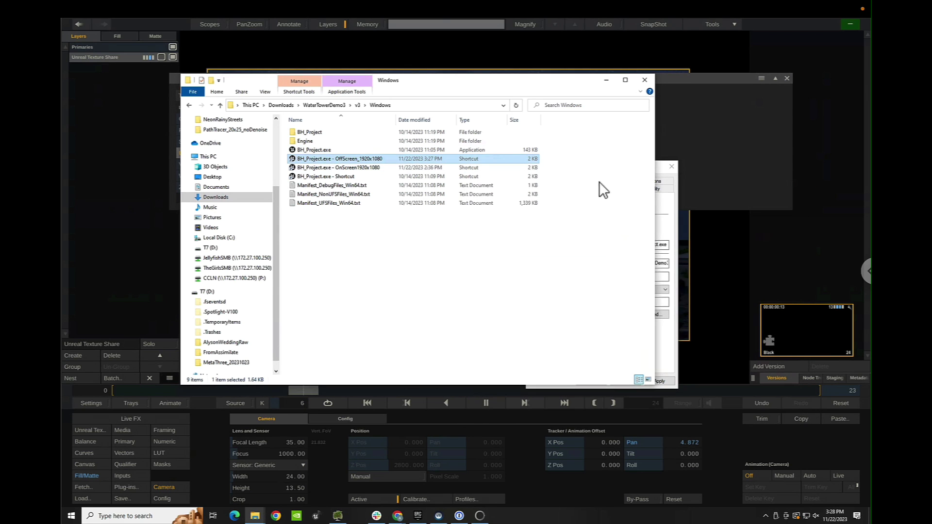
click(720, 231)
Move the Live Links panel up over the Live FX viewer and bring Chrome forward.
click(725, 81)
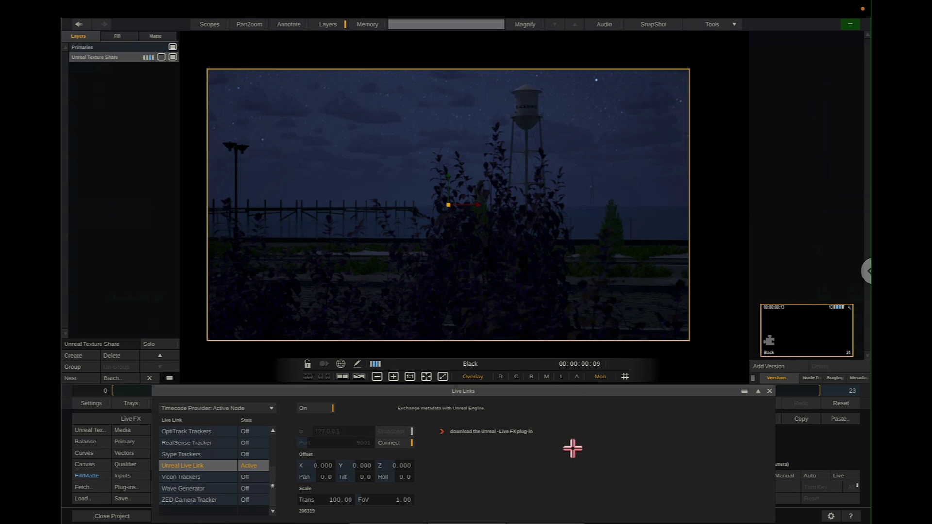
drag(570, 392, 563, 185)
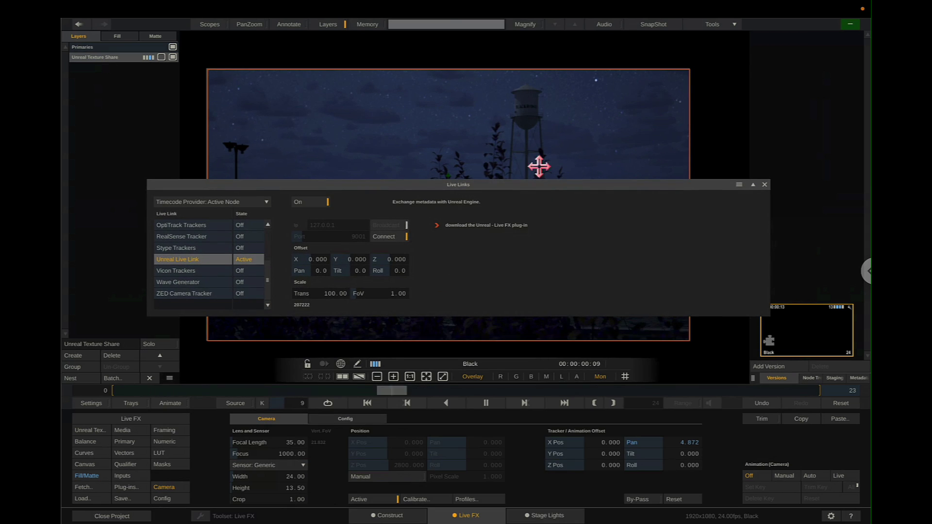
key(super+Tab)
click(483, 183)
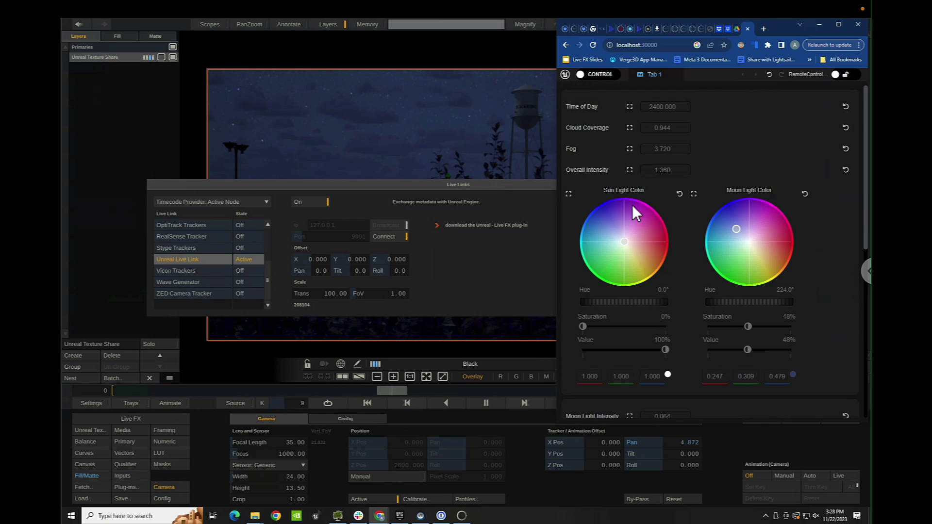
Load the Remote Control page at localhost:30000 in a new Chrome tab.
click(767, 27)
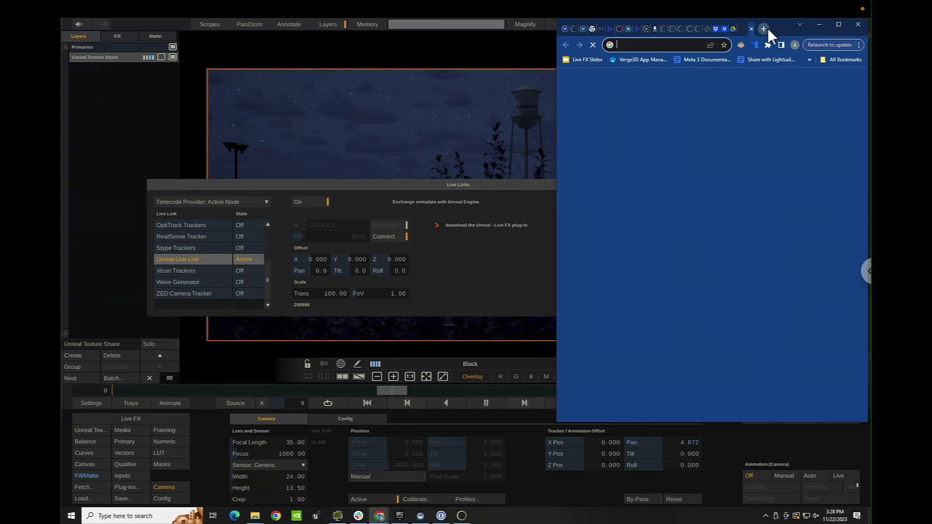
text(local)
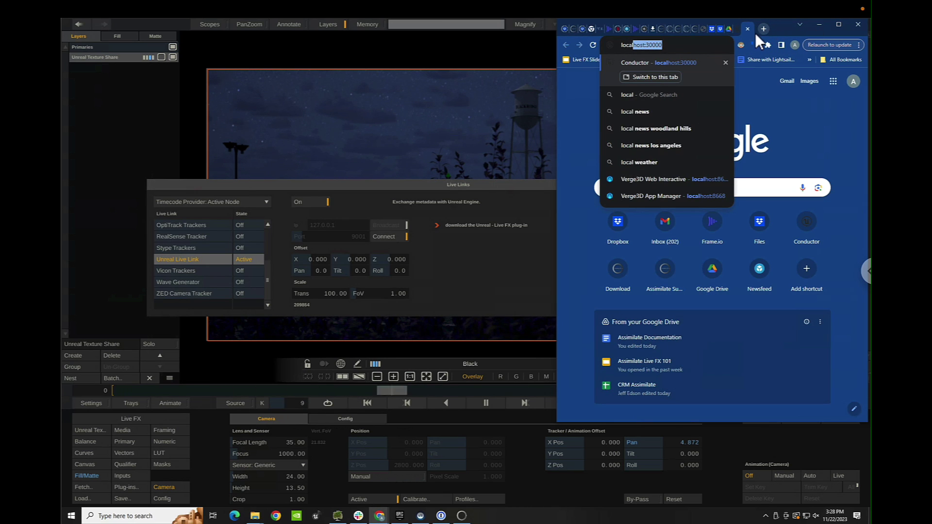
key(Right)
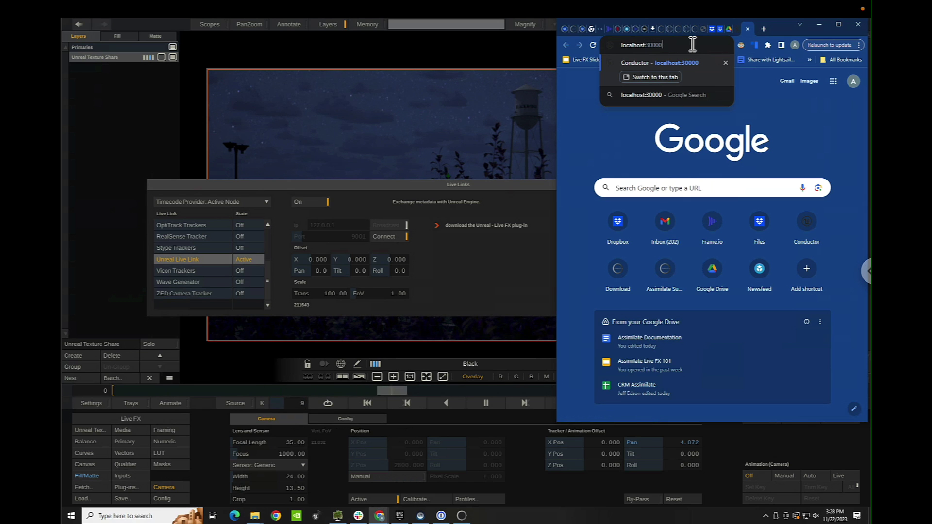
key(Return)
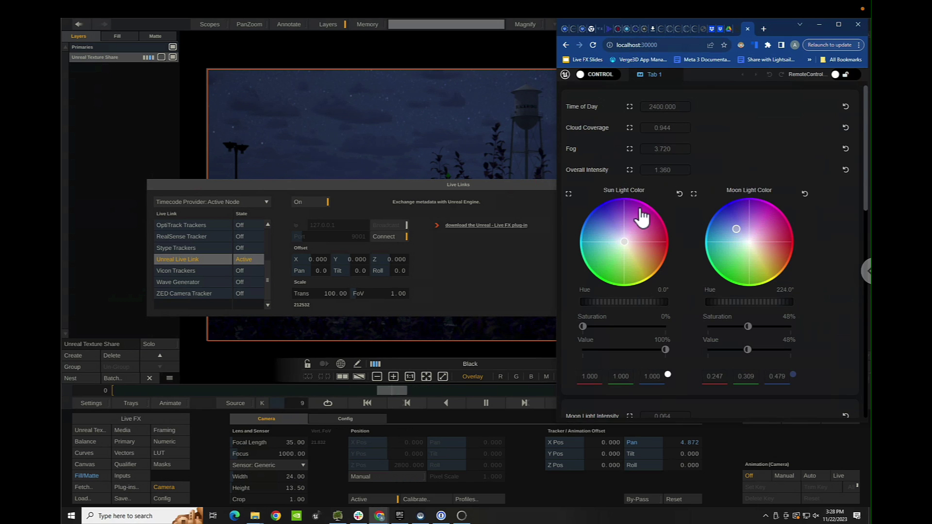
Collapse the Live FX Live Links panel to its title bar and return to the browser.
scroll(652, 243, down, 7)
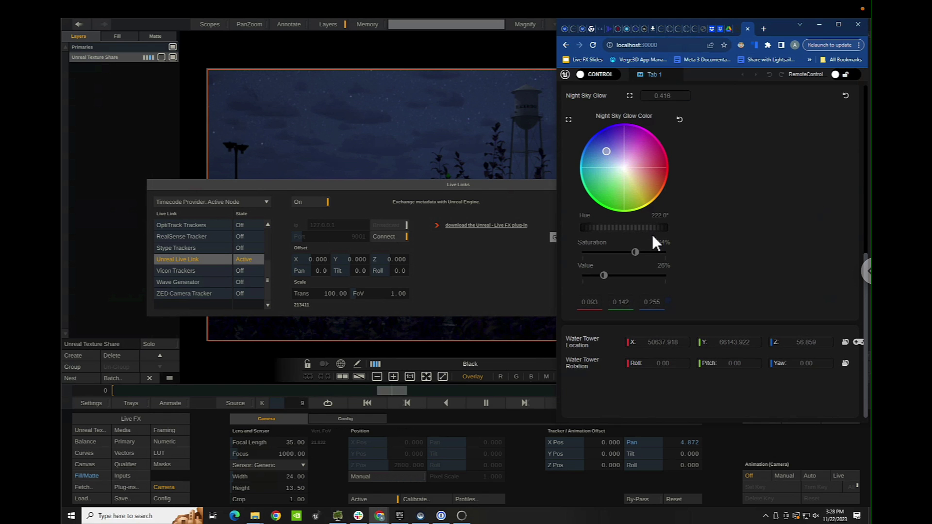
click(513, 183)
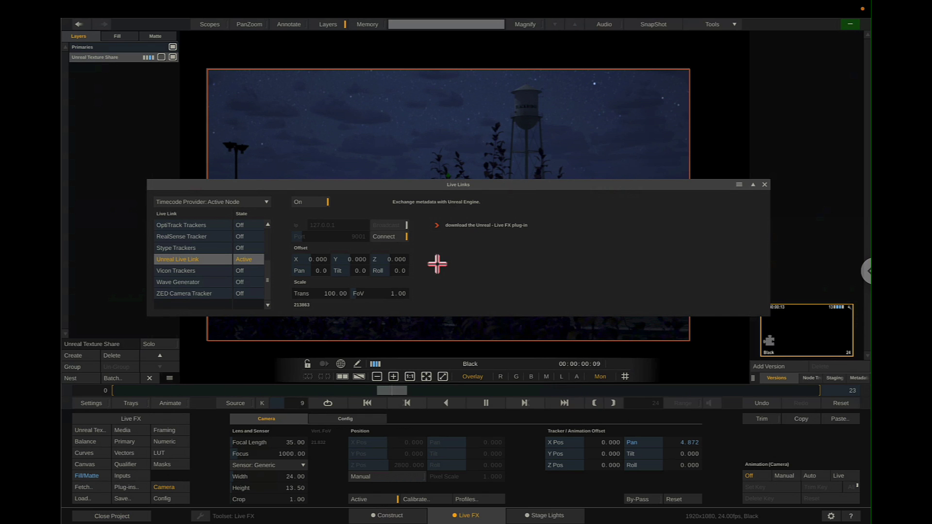
click(752, 185)
key(alt+Tab)
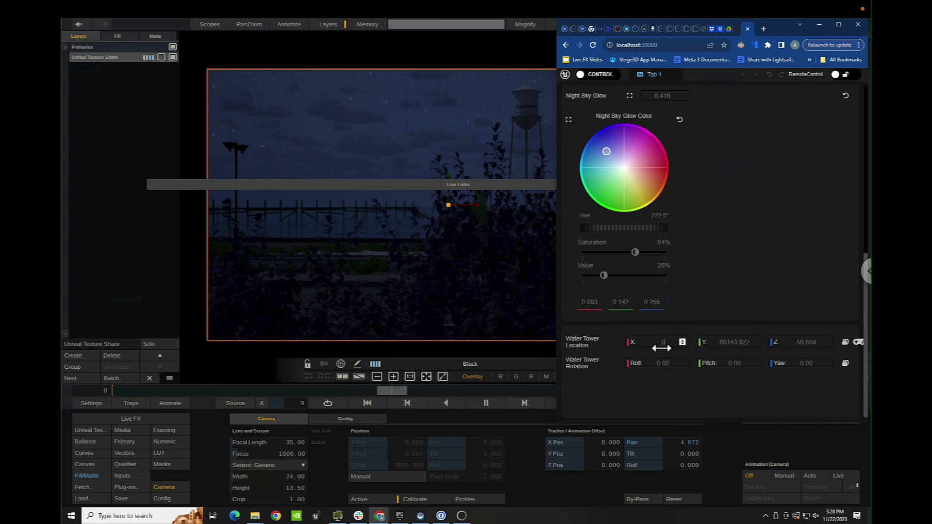
Set Water Tower Location X to 0, then to 50000.
text(0)
key(Return)
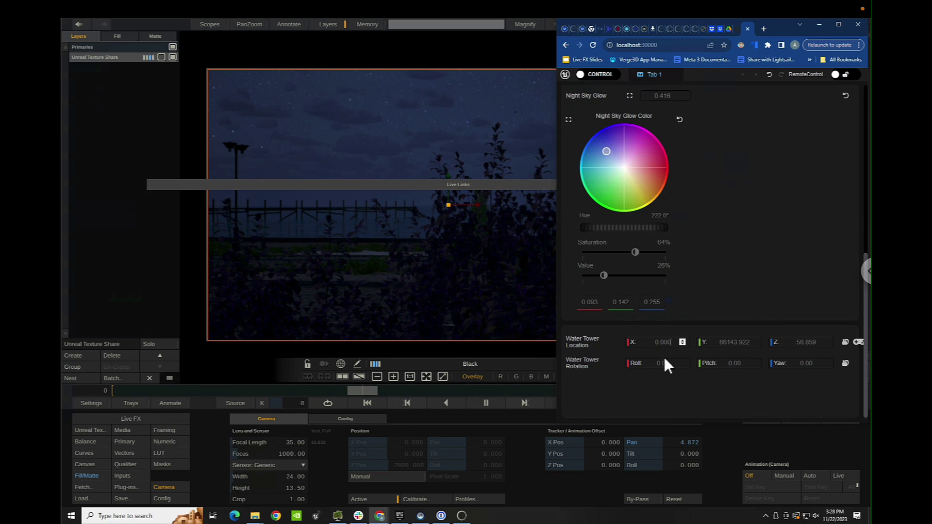
click(661, 342)
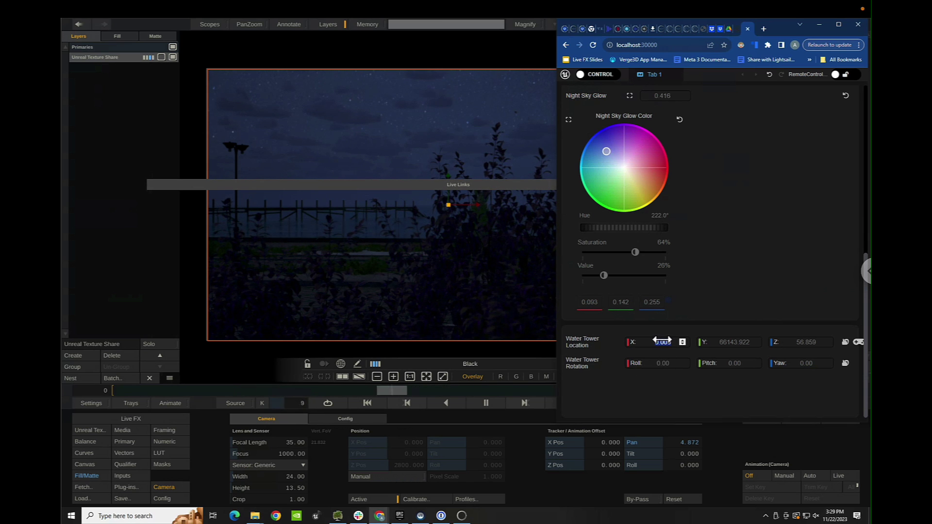
text(50000)
key(Return)
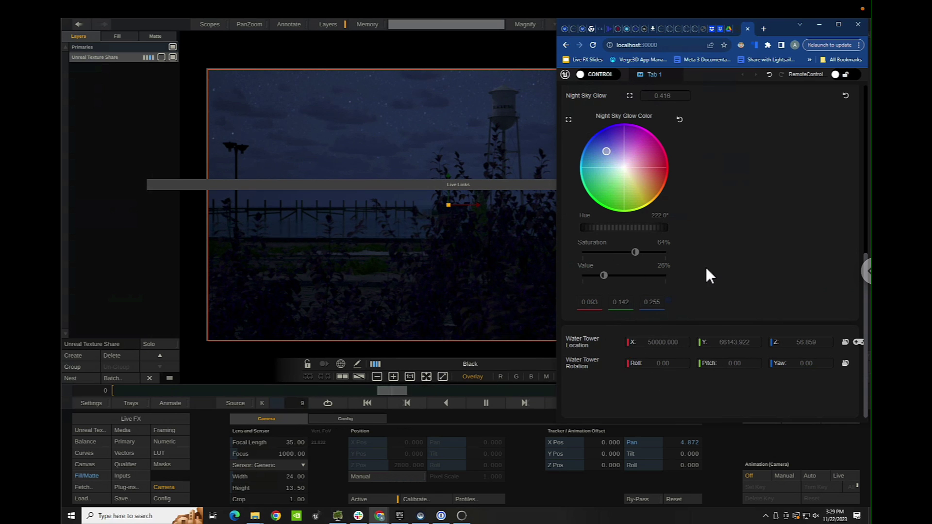
Return to Live FX and move the collapsed Live Links panel down above playback.
scroll(708, 263, up, 4)
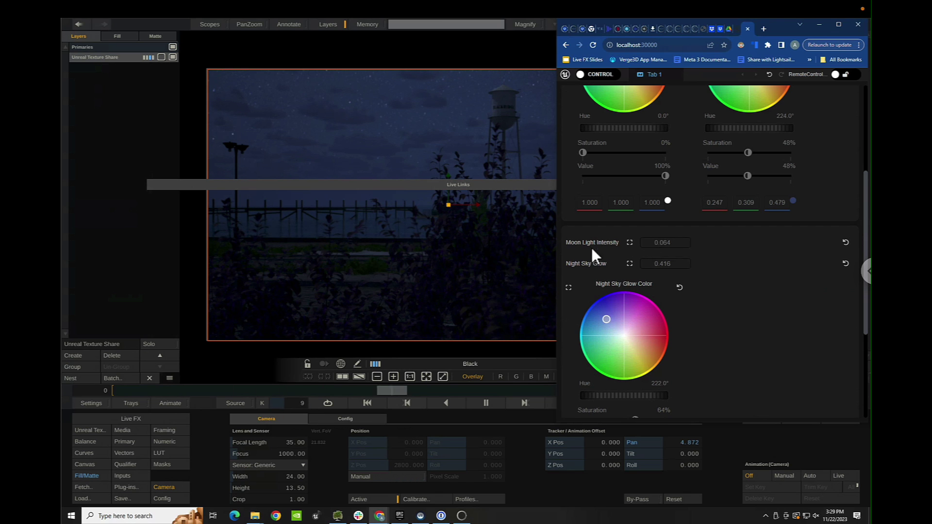
scroll(776, 270, up, 4)
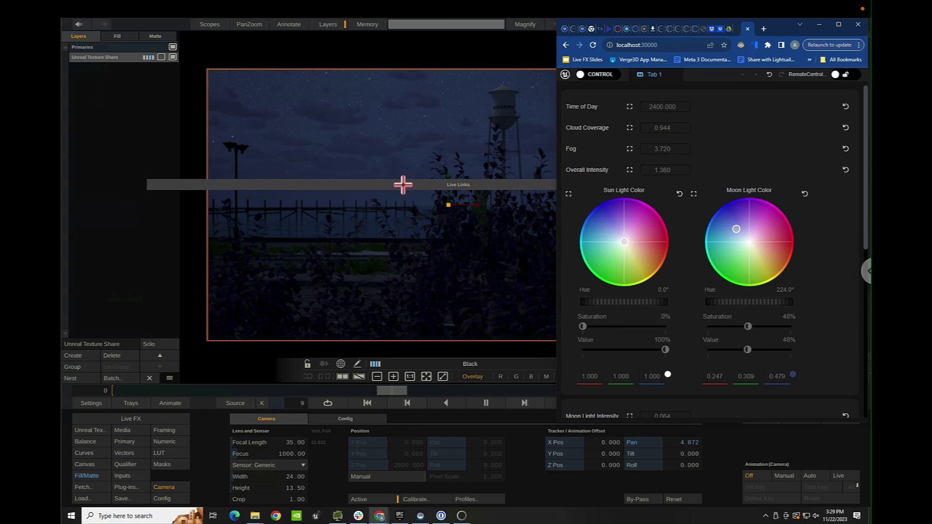
click(394, 207)
drag(736, 189, 713, 354)
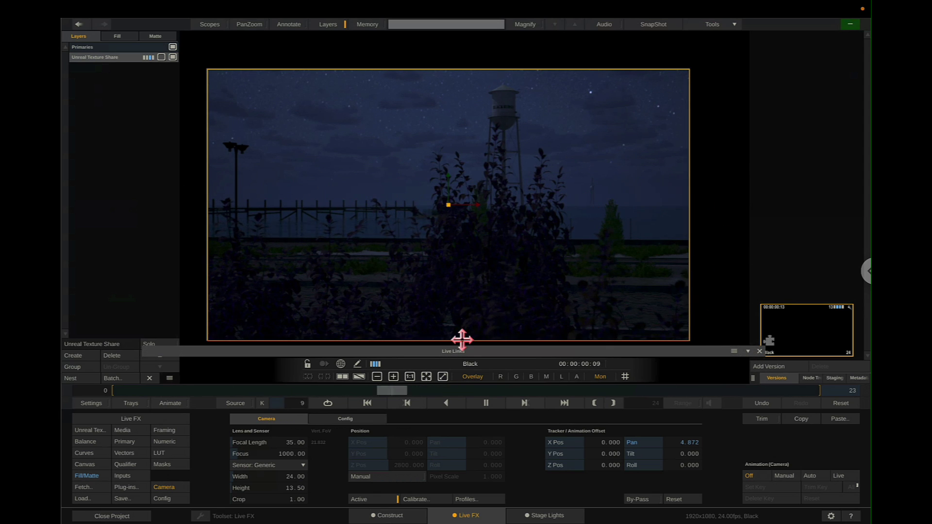
Switch to the Construct page and open the Create Projection Composition dialog.
key(Escape)
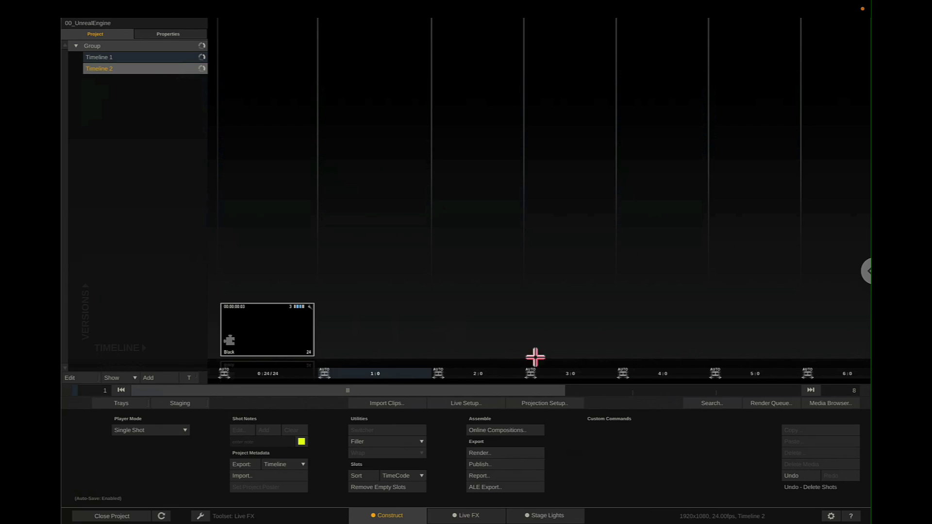
click(535, 407)
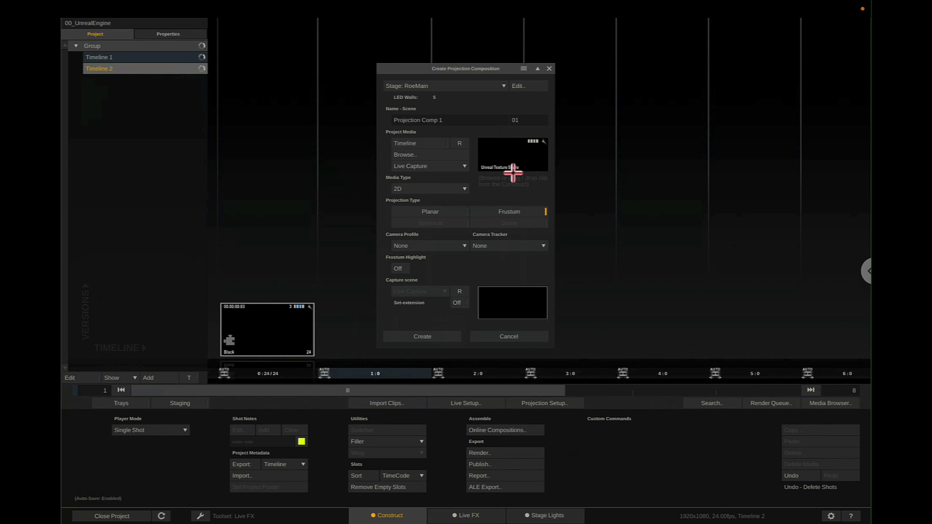